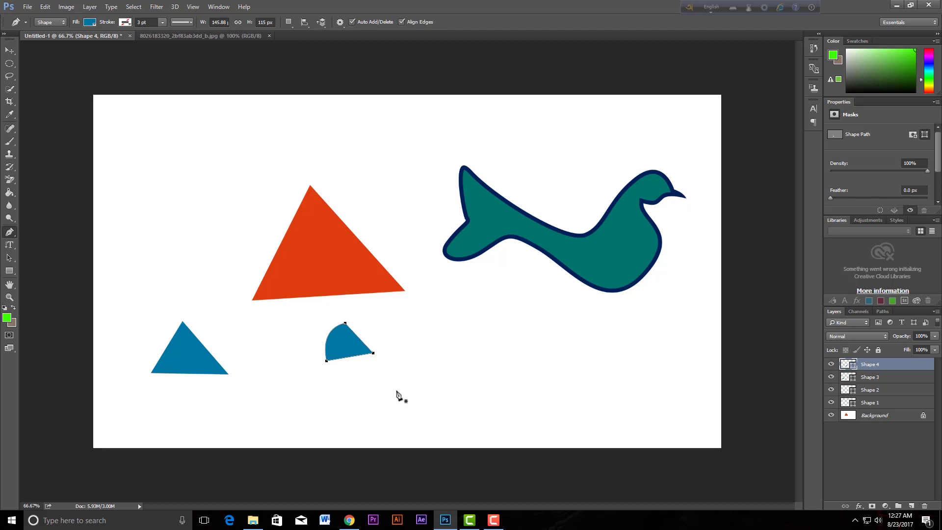
- Bring the tiger JPG document forward in place of Untitled-1
left_click(175, 36)
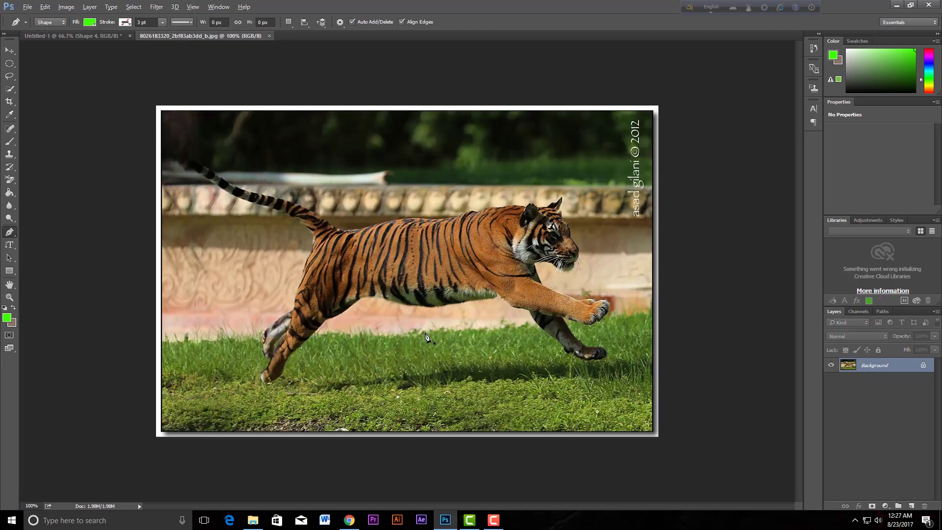
- Zoom the tiger photo to 133% so the whole image fits
scroll(426, 337, "up", 4)
scroll(426, 337, "down", 1)
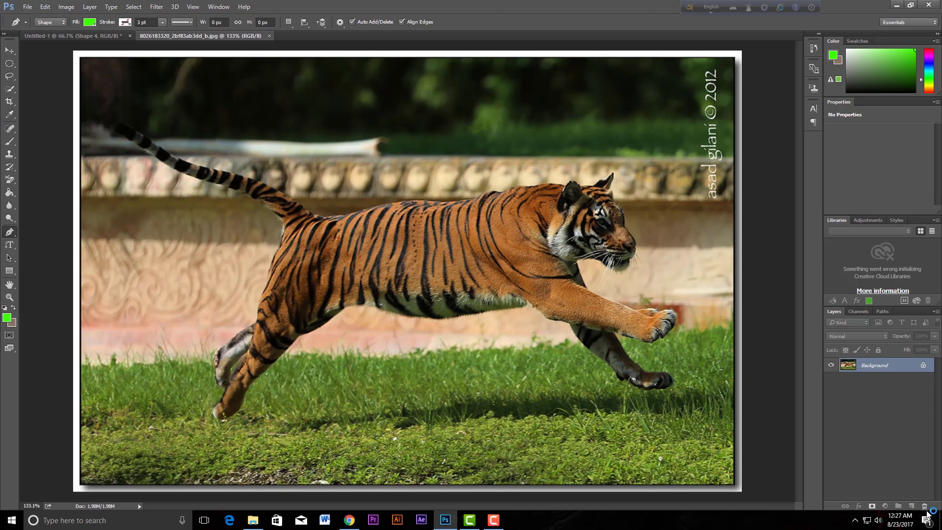
- Convert the locked Background layer into an editable Layer 0
double_click(913, 371)
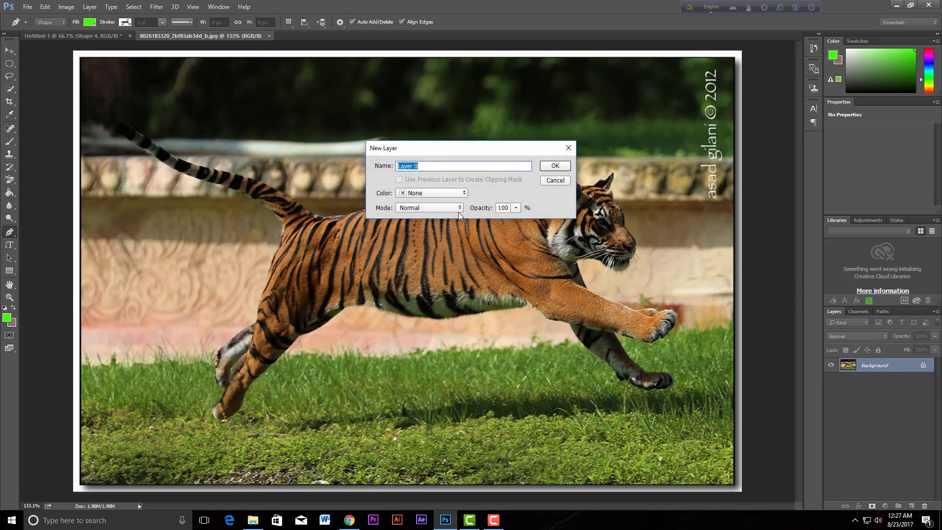
left_click(564, 165)
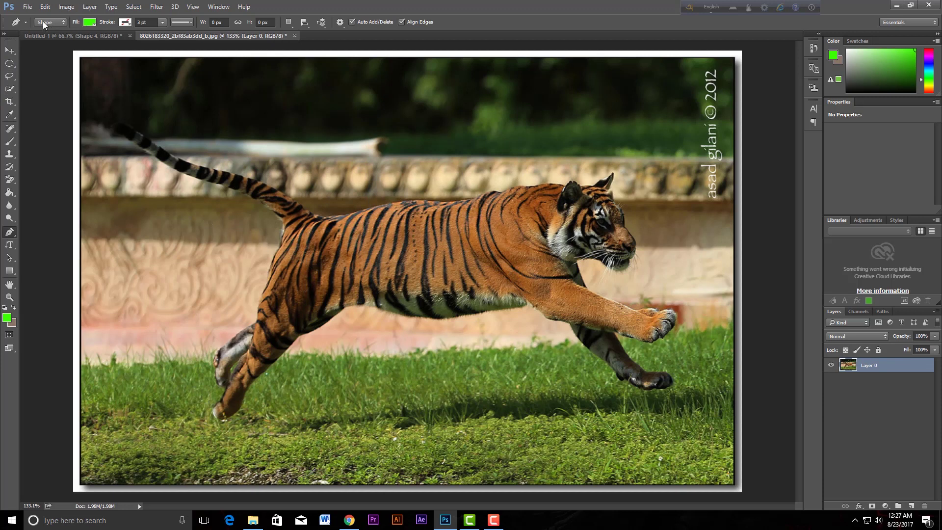
left_click(371, 189)
left_click(293, 212)
left_click(237, 296)
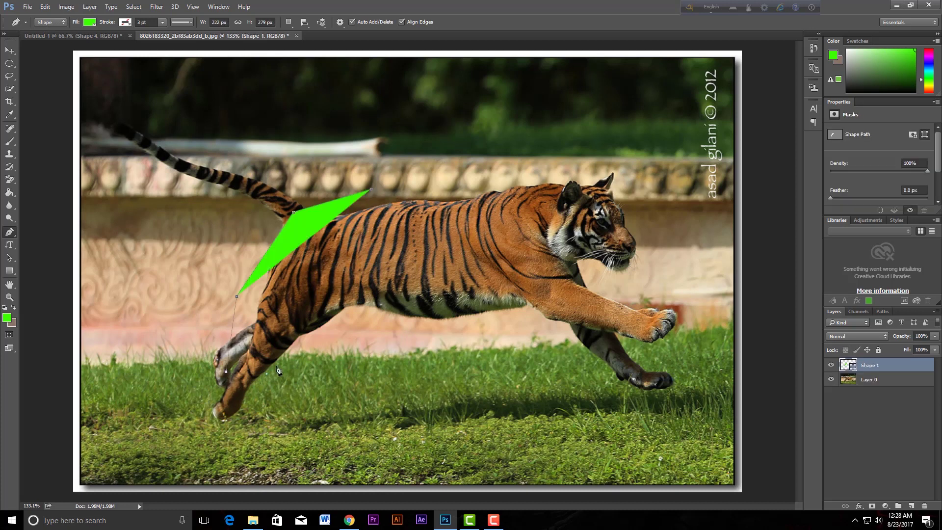
left_click(226, 371)
left_click(378, 332)
left_click(510, 289)
left_click(520, 231)
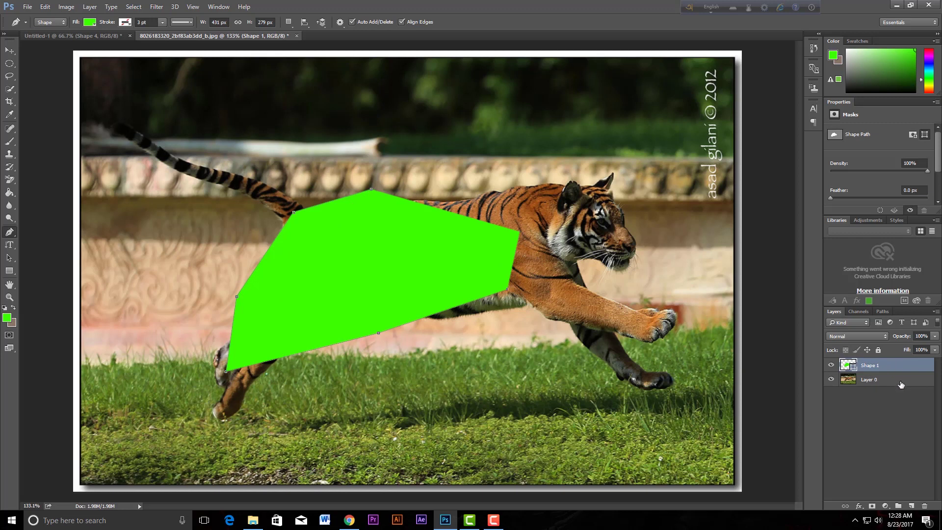
key("ctrl+alt+z")
key("ctrl+alt+z")
key("ctrl+alt+z")
key("ctrl+alt+z")
key("ctrl+alt+z")
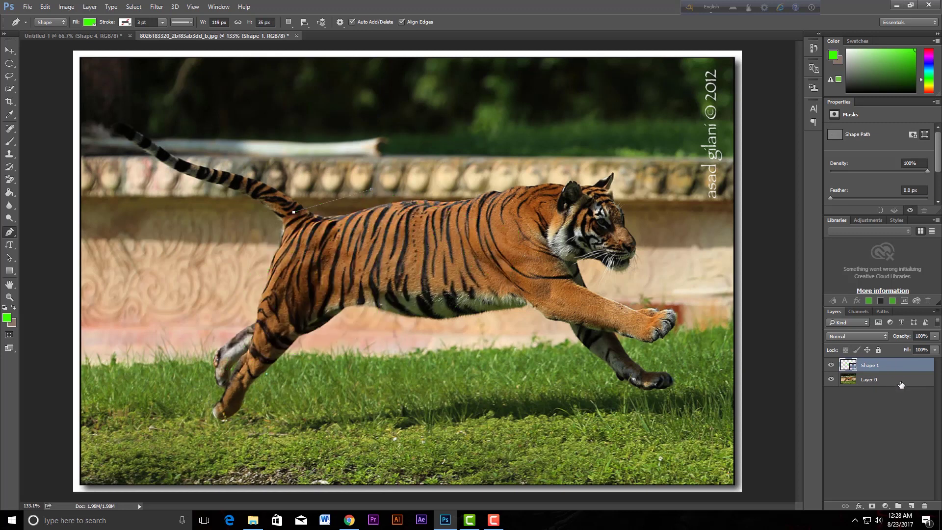
key("ctrl+alt+z")
key("ctrl+alt+z")
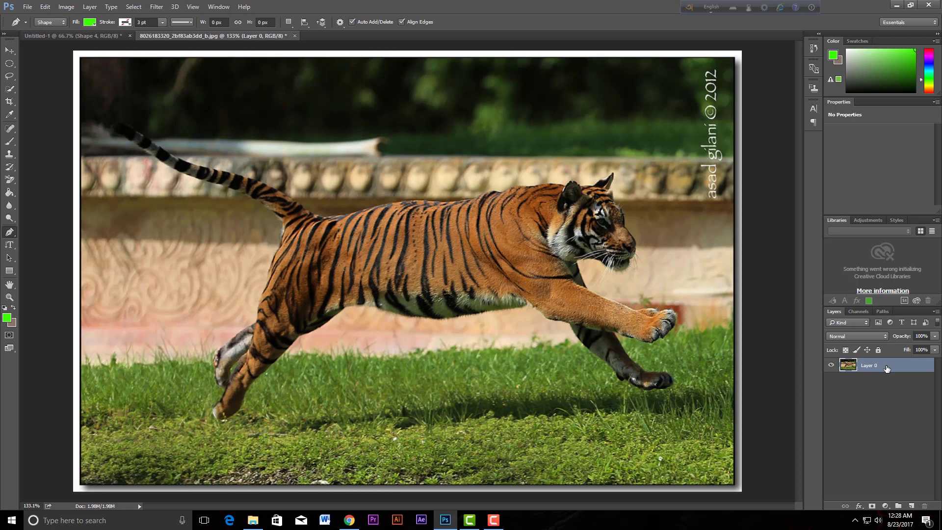
left_click(463, 200)
left_click(382, 206)
left_click(327, 217)
left_click(279, 273)
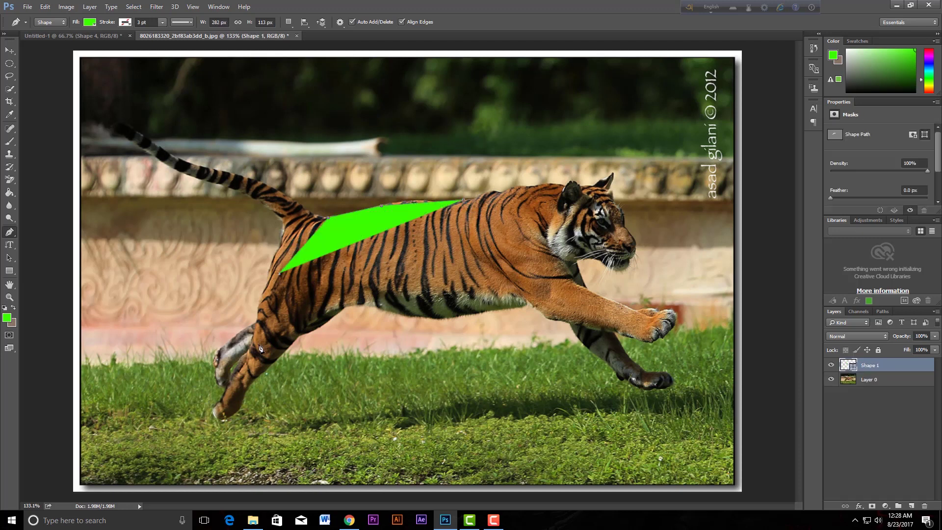
left_click(258, 344)
left_click(271, 363)
left_click(367, 311)
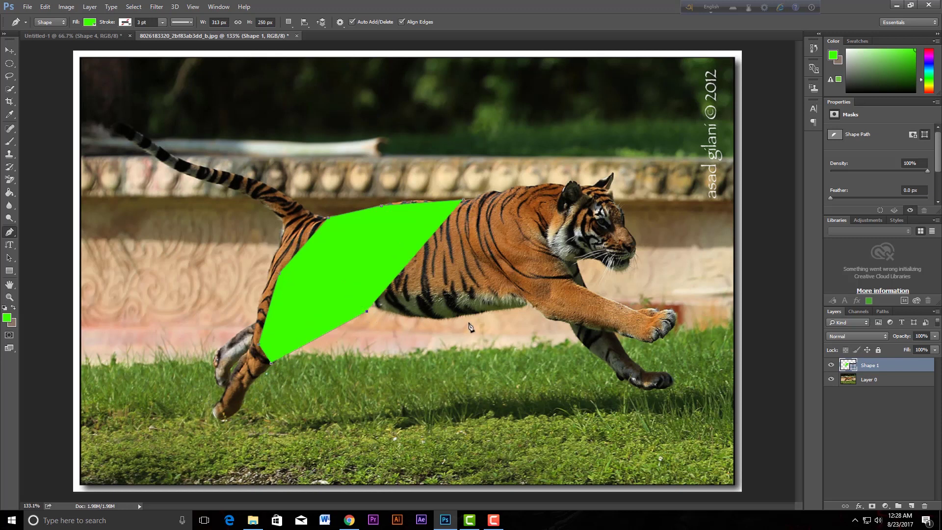
left_click(469, 322)
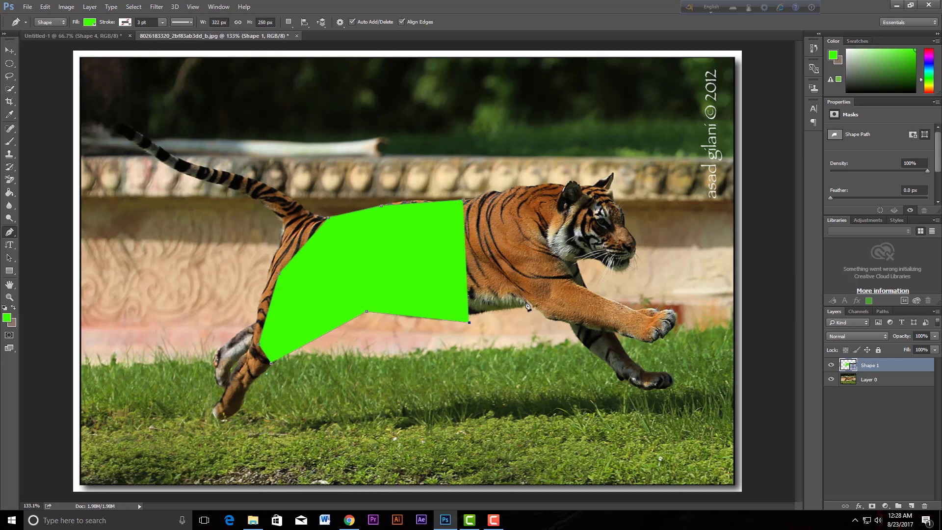
key("ctrl+alt+z")
key("ctrl+alt+z")
key("ctrl+alt+z")
key("ctrl+alt+z")
key("ctrl+alt+z")
key("ctrl+alt+z")
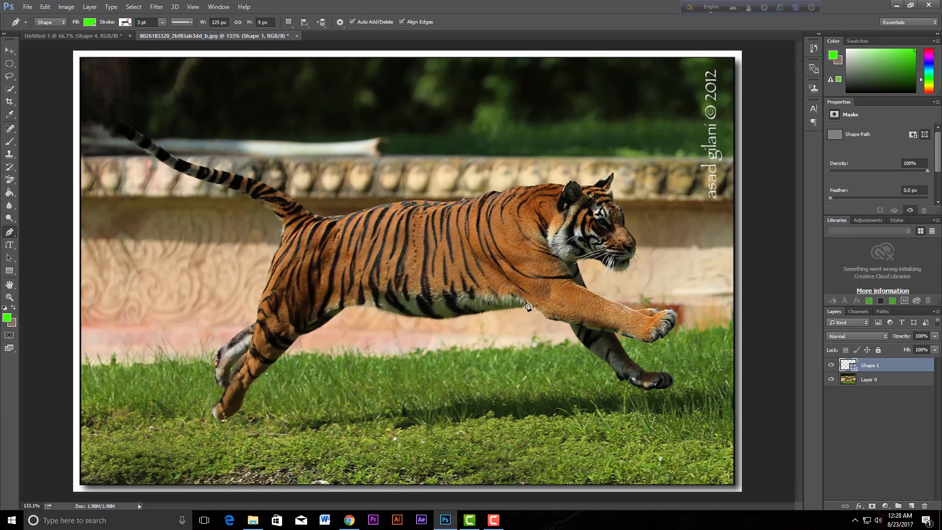
key("ctrl+alt+z")
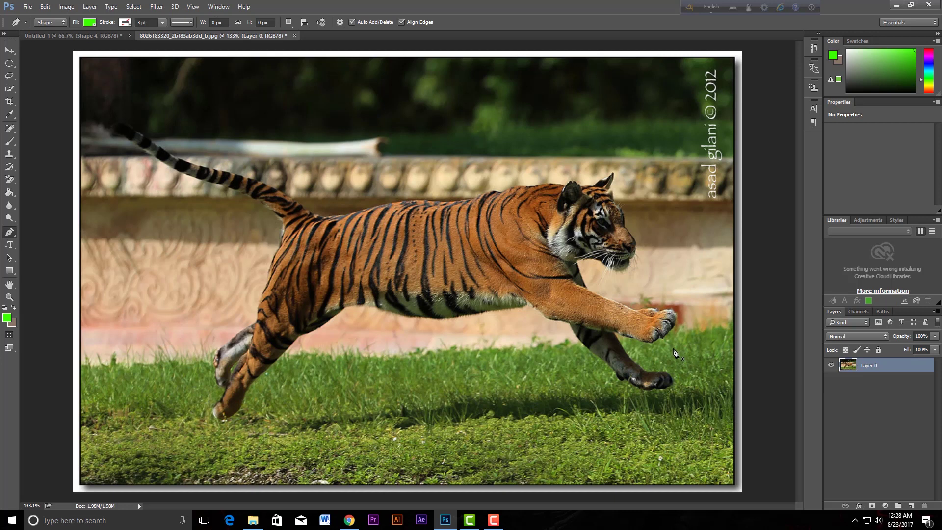
- Switch the Pen tool to Path mode and draw a test path on the tiger's body
left_click(48, 28)
left_click(48, 41)
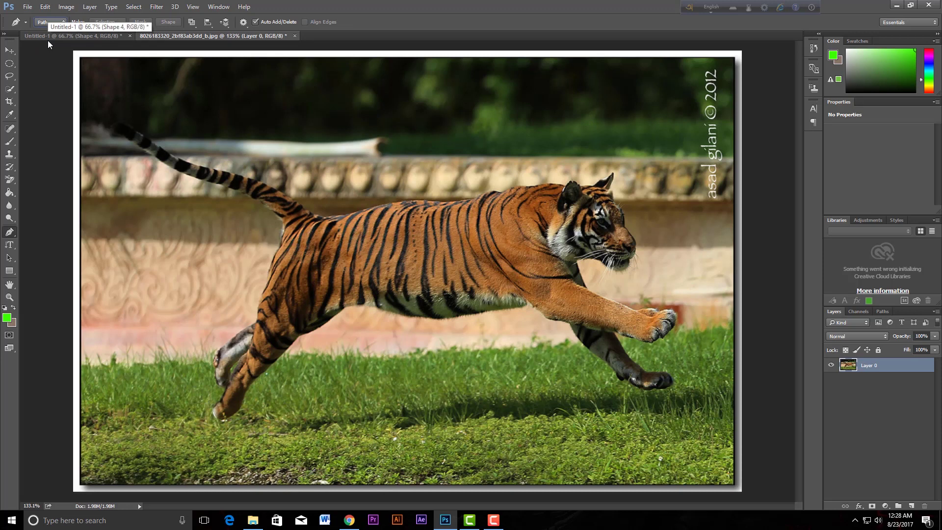
left_click(432, 198)
left_click(352, 231)
left_click_drag(412, 301, 421, 296)
left_click_drag(512, 274, 517, 283)
left_click(433, 199)
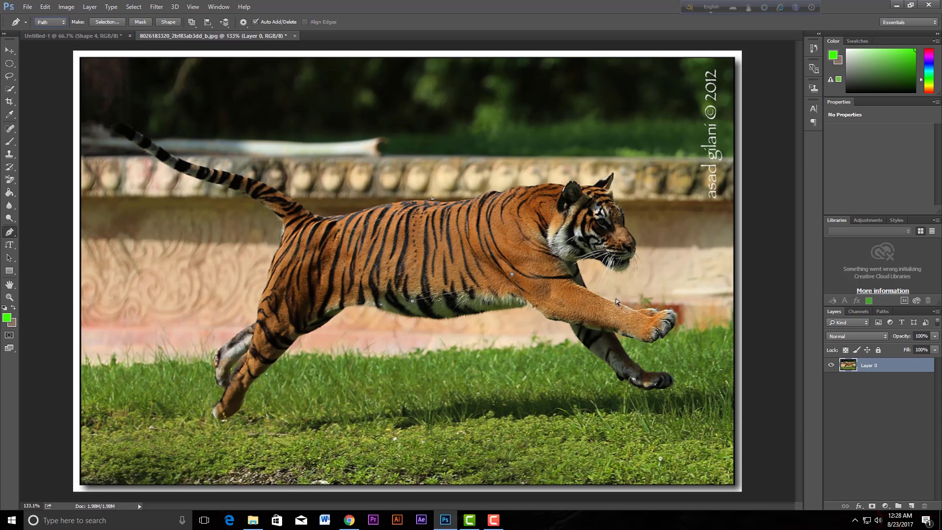
key("Escape")
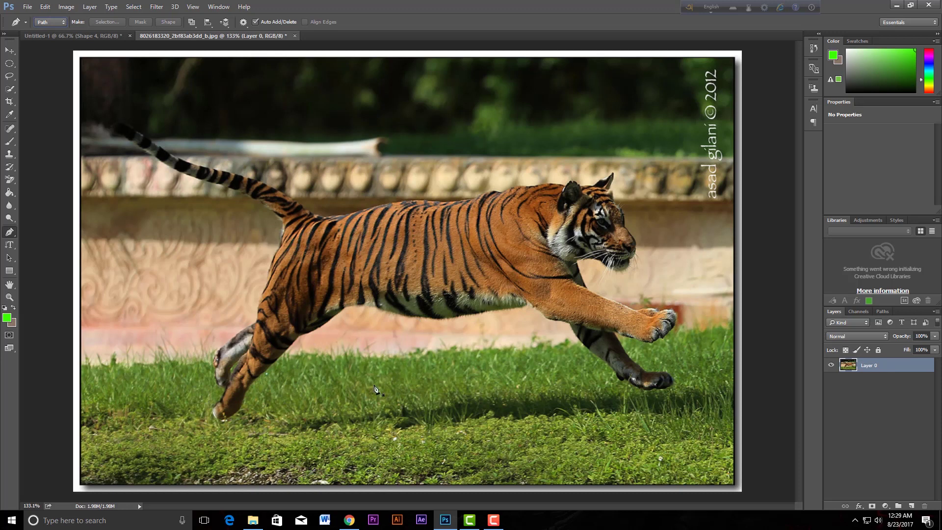
- Zoom in on the tiger's hind paw with the Pen tool reselected
key("alt")
key("v")
scroll(88, 94, "up", 1)
scroll(88, 95, "up", 2)
scroll(74, 235, "up", 1)
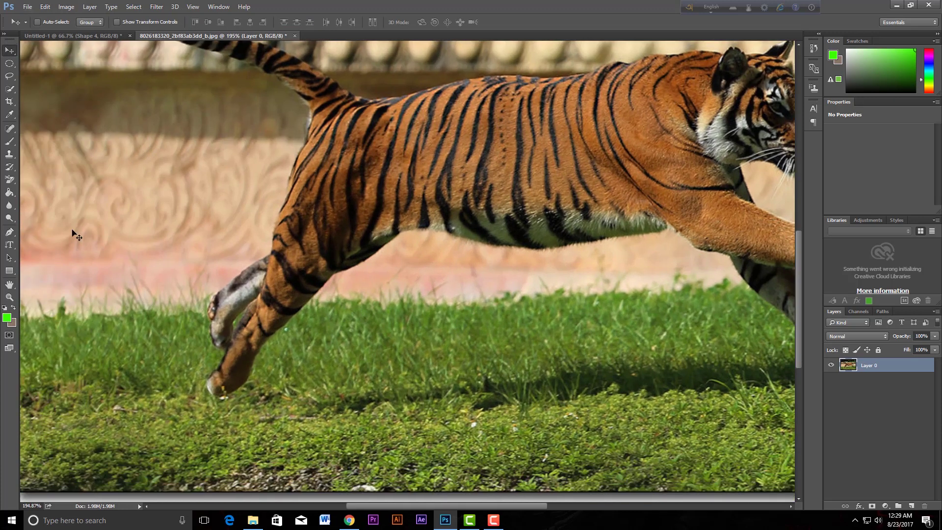
left_click(10, 233)
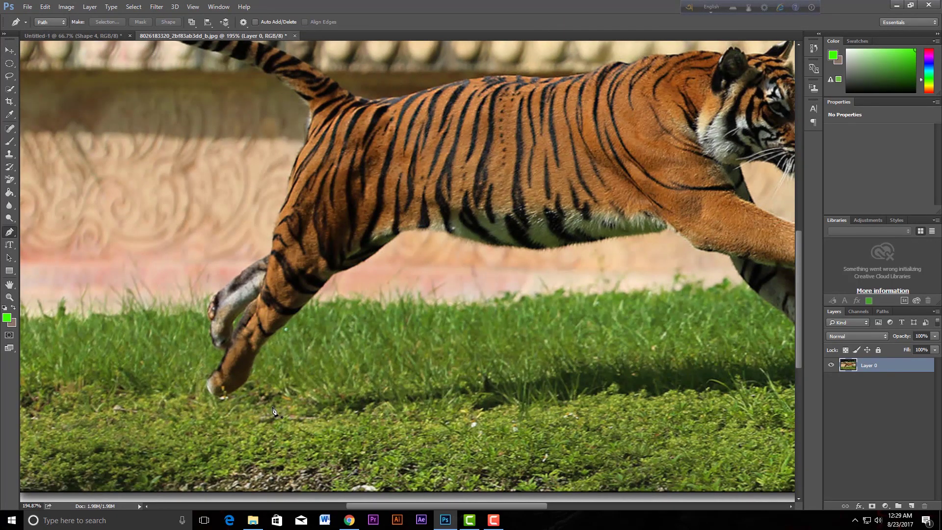
scroll(274, 410, "up", 4)
scroll(274, 410, "up", 3)
key("alt")
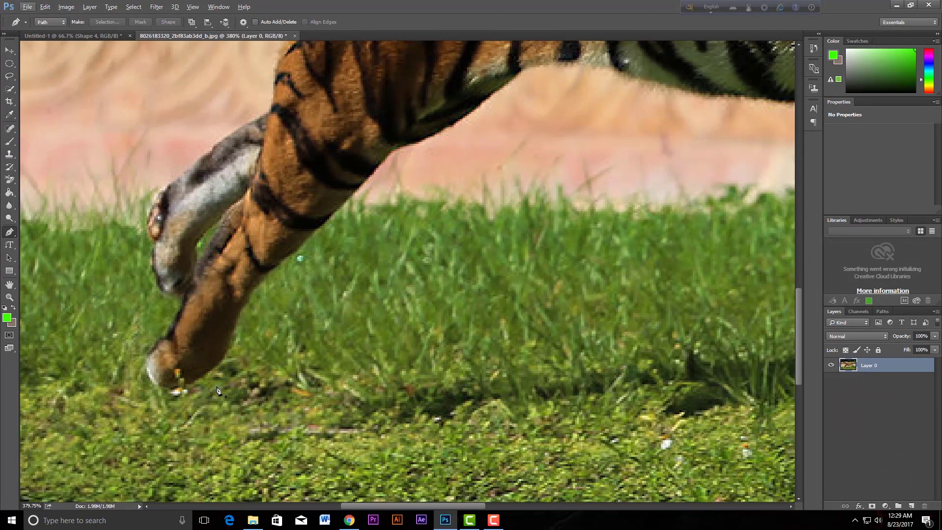
- Start the path at the hind paw tip and trace curved anchors up the leg
left_click(159, 390)
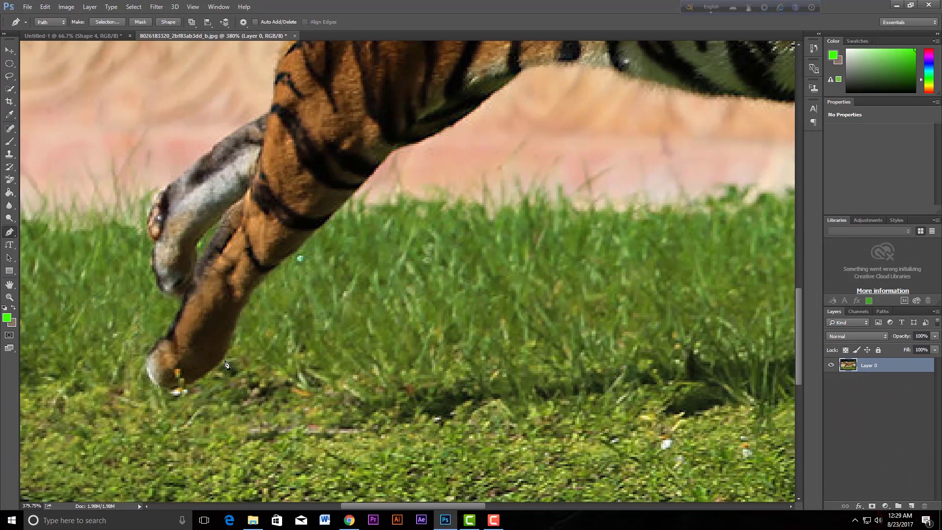
left_click_drag(221, 359, 251, 318)
scroll(304, 351, "up", 3)
scroll(305, 355, "down", 2)
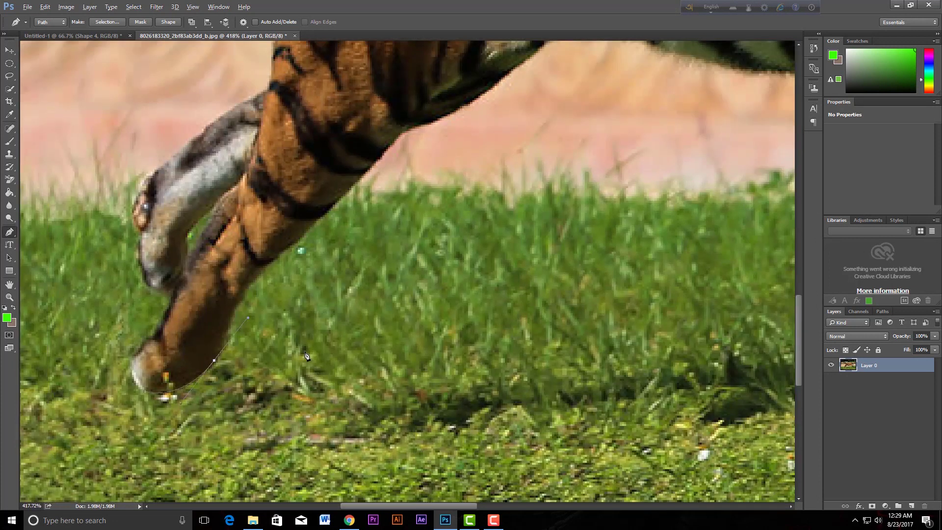
left_click_drag(286, 251, 354, 198)
mouse_move(215, 303)
left_mouse_down()
mouse_move(215, 316)
mouse_move(219, 305)
left_mouse_up()
- Continue the path with curved and corner anchors along the belly edge
left_click_drag(174, 225, 273, 359)
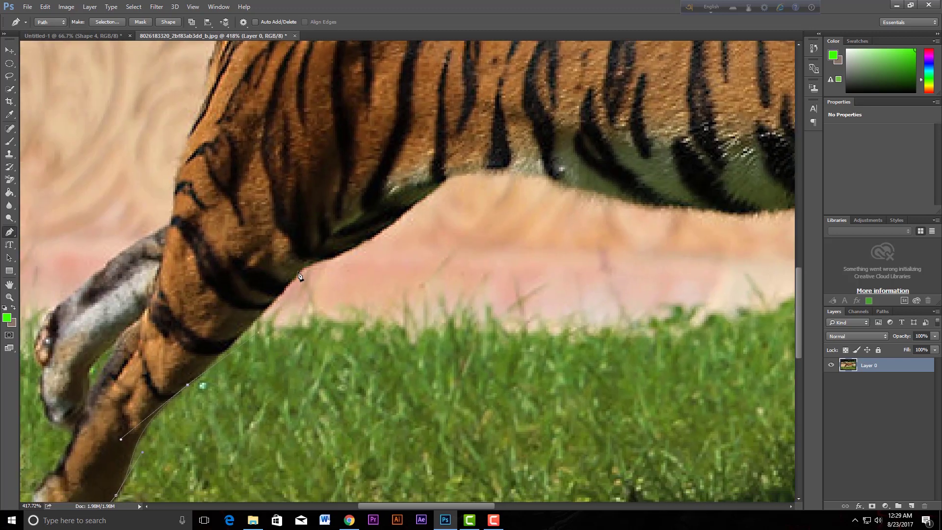
left_click_drag(305, 270, 321, 253)
left_click_drag(264, 337, 262, 320)
left_click_drag(353, 282, 332, 349)
scroll(344, 360, "up", 1)
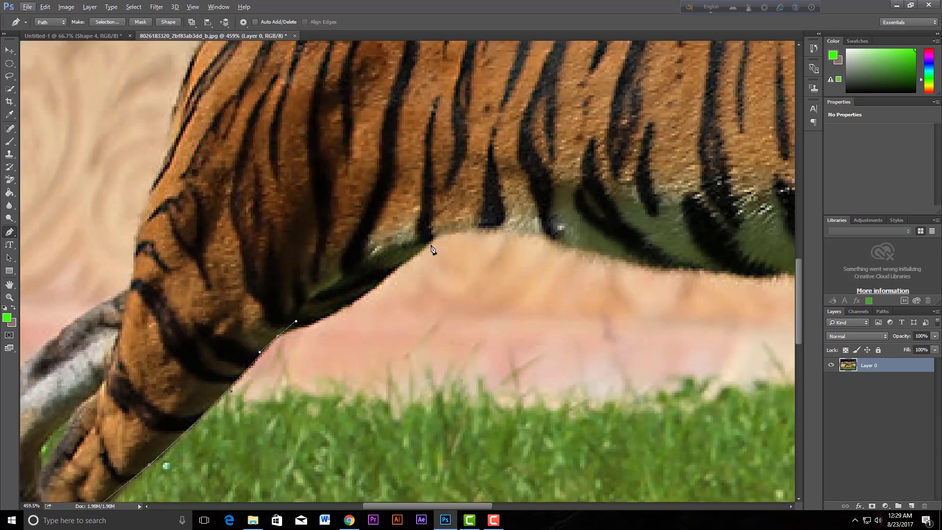
mouse_move(436, 238)
left_mouse_down()
mouse_move(466, 202)
mouse_move(464, 211)
left_mouse_up()
left_click_drag(299, 323, 365, 304)
left_click(466, 236)
scroll(459, 293, "up", 1)
- Extend the path along the belly's lower fur edge, removing a stray anchor
left_click_drag(484, 274, 377, 347)
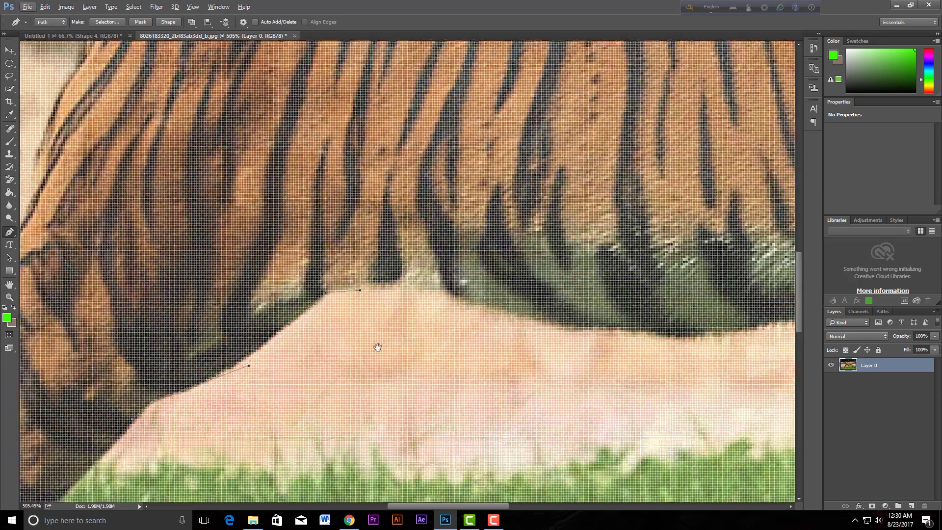
left_click_drag(429, 313, 381, 347)
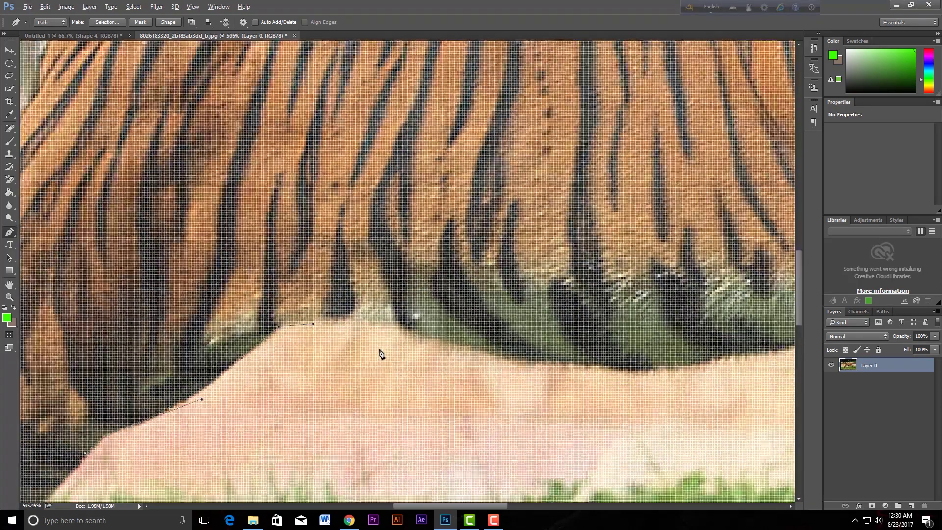
scroll(380, 353, "down", 1)
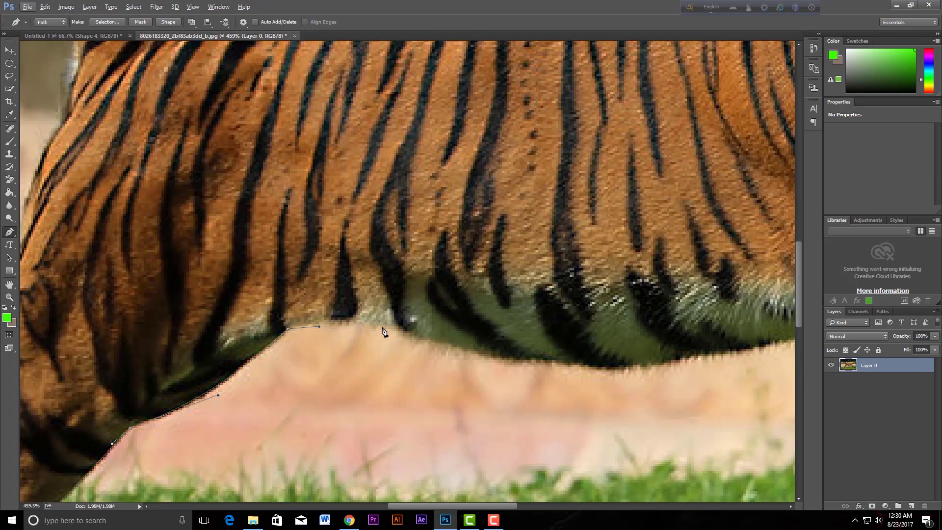
left_click(383, 326)
left_click(318, 326)
left_click_drag(579, 363, 400, 367)
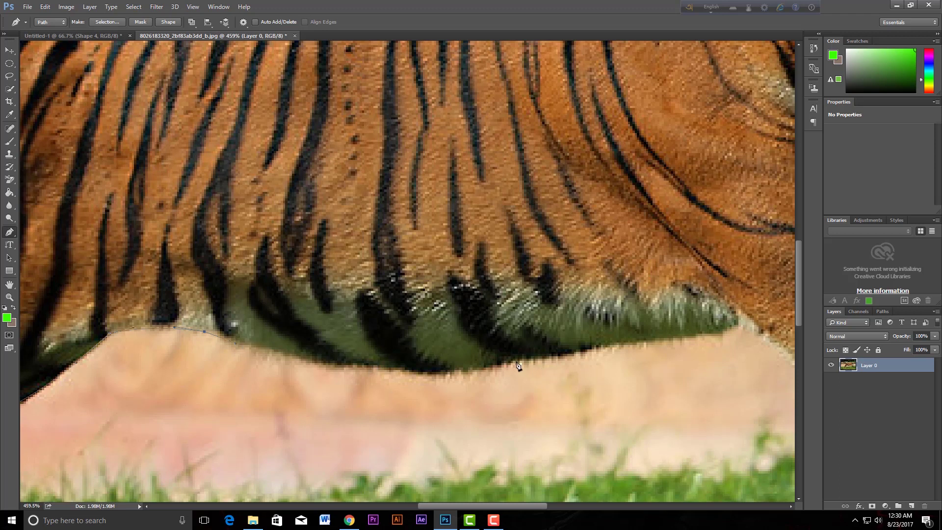
left_click_drag(519, 362, 613, 332)
left_click_drag(614, 329, 614, 327)
left_click_drag(421, 395, 400, 394)
mouse_move(633, 354)
left_mouse_down()
mouse_move(448, 396)
mouse_move(419, 384)
left_mouse_up()
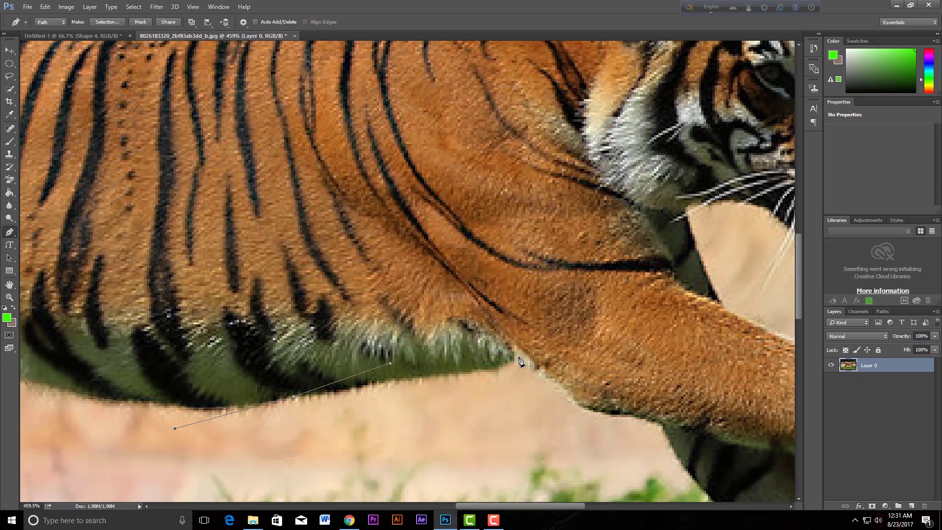
- Add a curved anchor near the front leg and refine the belly curves to fit
left_click_drag(519, 355, 555, 333)
left_click_drag(483, 379, 474, 388)
left_click(389, 366)
left_click_drag(389, 367, 371, 380)
left_click_drag(472, 388, 464, 385)
left_click_drag(372, 377, 384, 375)
- Trace anchors along the front leg's underside
left_click_drag(518, 367, 261, 319)
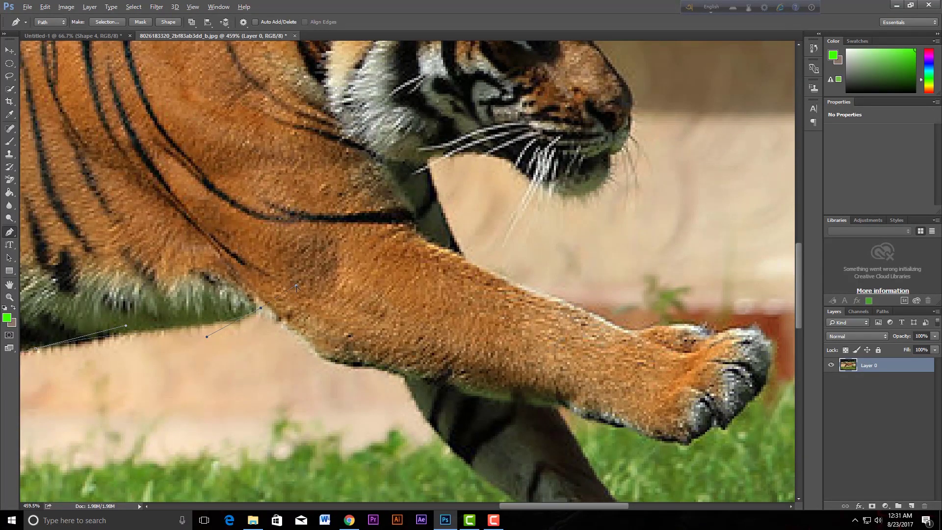
left_click_drag(291, 329, 290, 334)
left_click(321, 362)
left_click(296, 335, "ctrl")
left_click(403, 379)
- Continue the path down the darker far leg to an anchor near its paw
left_click_drag(366, 381, 203, 211)
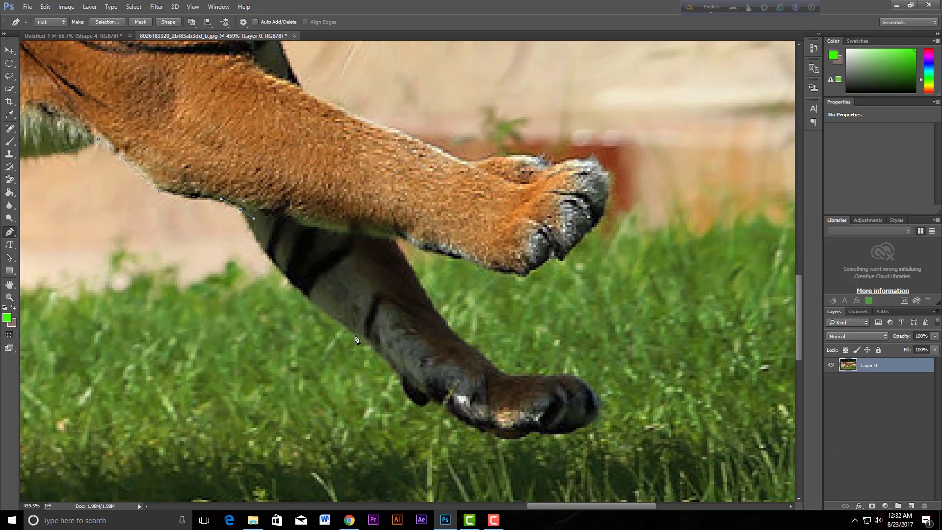
left_click_drag(355, 334, 431, 376)
left_click_drag(254, 222, 250, 227)
left_click(420, 407)
left_click_drag(430, 376, 421, 374)
key("ctrl+apostrophe")
key("ctrl+apostrophe")
key("alt")
key("alt")
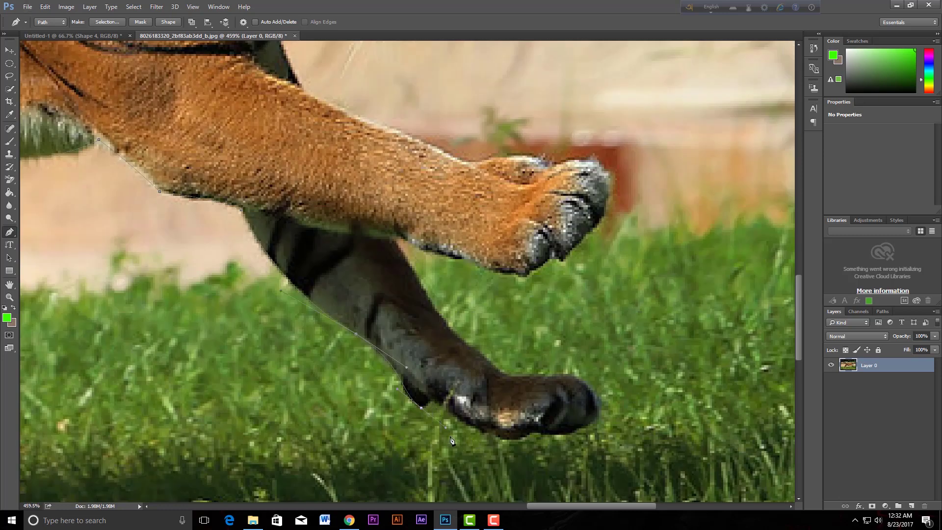
- Wrap the path along the bottom of the dark paw with curved anchors
left_click_drag(436, 418, 429, 410)
left_click(432, 399)
left_click_drag(530, 435, 571, 417)
left_click_drag(571, 417, 543, 435)
left_click(572, 434)
left_click_drag(540, 434, 537, 432)
- Curve the path around the dark paw's tip and across its top
left_click_drag(577, 377, 520, 345)
left_click_drag(521, 352, 565, 376)
left_click(510, 378)
left_click_drag(510, 378, 494, 378)
key("alt")
key("alt")
left_click_drag(495, 378, 492, 364)
- Trace curved anchors back up the top of the leg toward the orange paw
mouse_move(395, 241)
left_mouse_down()
mouse_move(381, 193)
mouse_move(405, 278)
mouse_move(418, 286)
left_mouse_up()
left_click_drag(509, 376, 440, 335)
left_click_drag(418, 287, 423, 288)
left_click_drag(384, 211, 397, 234)
left_click(411, 244, "ctrl")
- Outline the orange front paw with anchors around its underside and top
left_click_drag(526, 275, 536, 276)
left_click(538, 266)
left_click_drag(555, 257, 567, 254)
left_click_drag(568, 254, 566, 263)
left_click_drag(577, 159, 512, 157)
left_click_drag(521, 156, 568, 160)
left_click(568, 160, "alt")
- Extend the path along the top of the near leg toward the chest
left_click(525, 155)
left_click_drag(471, 163, 453, 172)
left_click_drag(449, 169, 447, 154)
left_click(306, 92)
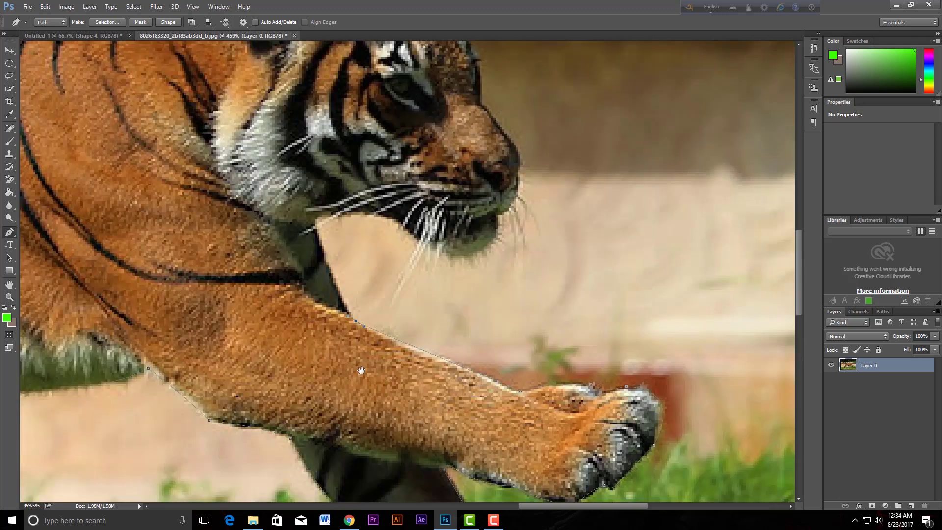
left_click_drag(299, 90, 258, 386)
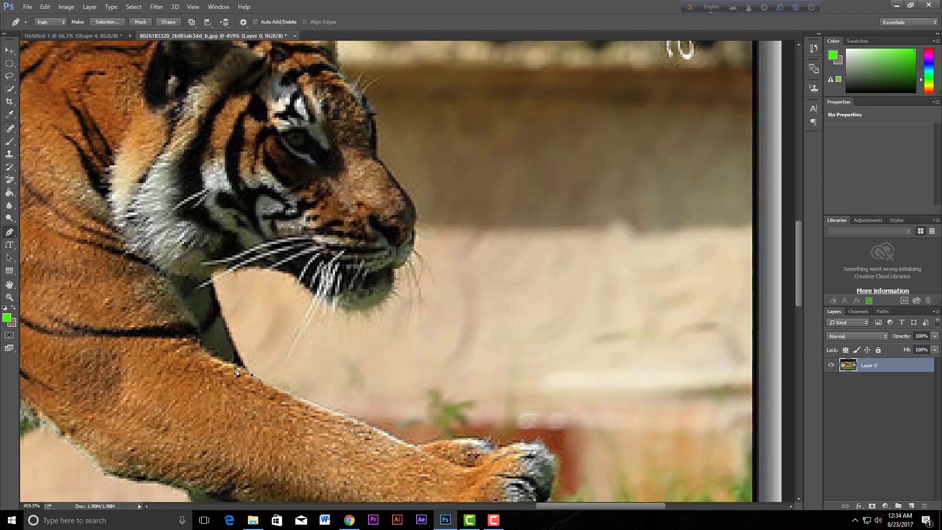
- Undo a misplaced anchor added up the neck edge
key("alt")
key("alt")
left_click_drag(212, 277, 215, 267)
key("ctrl+z")
- Place anchors past the chin whiskers up to the nose and curve the nose tip
left_click(339, 356)
left_click(430, 330)
left_click(443, 260)
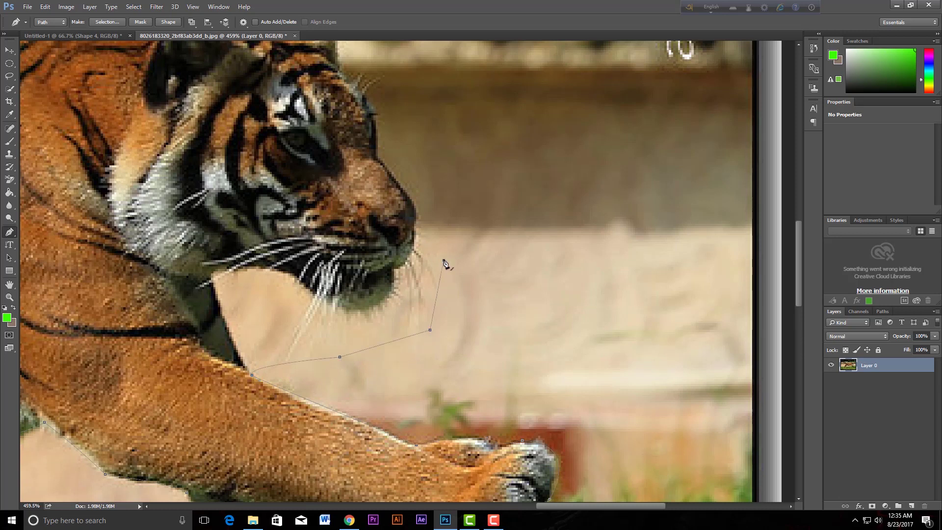
left_click(419, 231)
left_click_drag(351, 213, 278, 361)
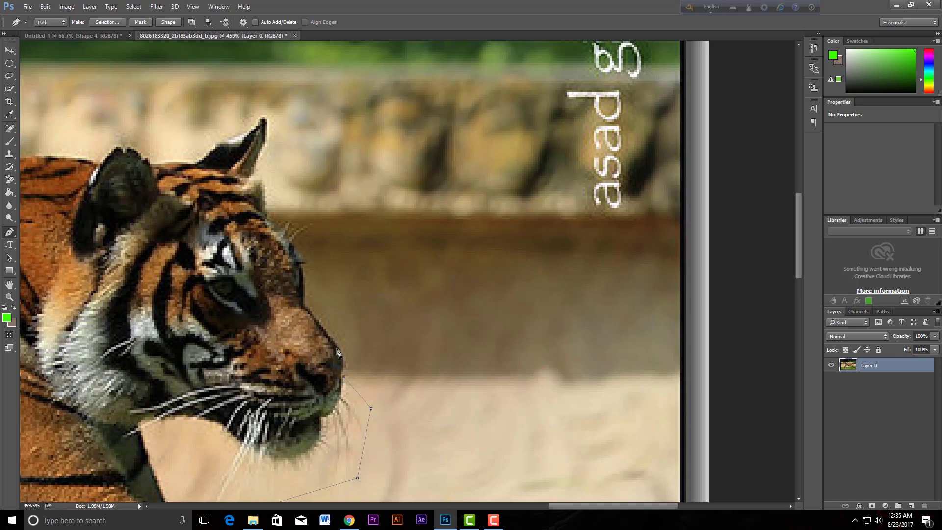
left_click_drag(335, 344, 327, 330)
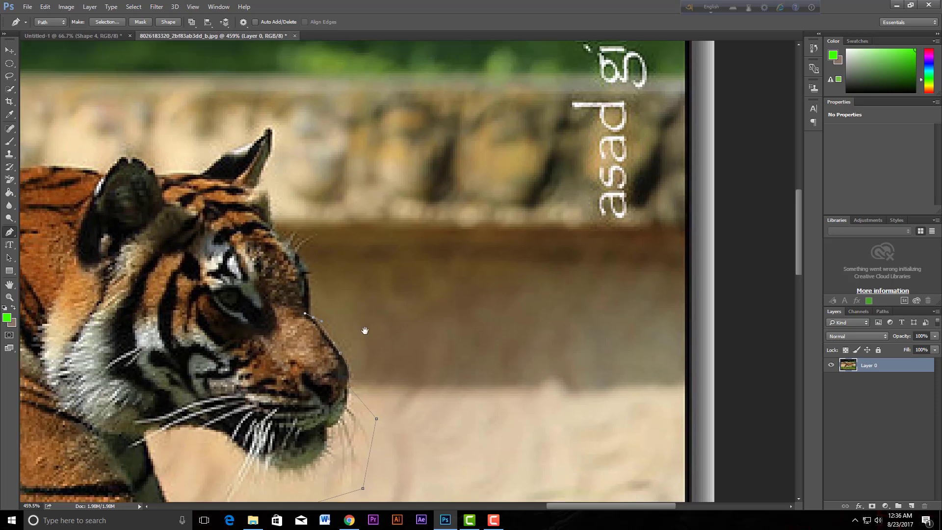
scroll(364, 330, "up", 2)
- Add curved anchors up the tiger's forehead and reshape their curves
scroll(413, 333, "left", 3)
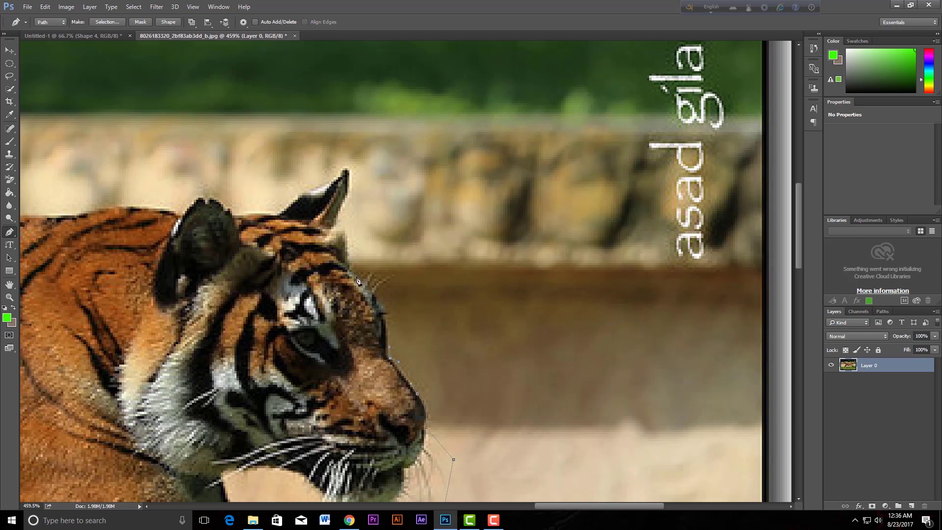
mouse_move(353, 270)
left_mouse_down()
mouse_move(306, 229)
mouse_move(351, 257)
left_mouse_up()
left_click_drag(346, 236, 341, 228)
left_click_drag(354, 269, 347, 265)
left_click(343, 227)
- Wrap the path around the near ear tip with curved anchors along the ear
left_click(347, 170)
left_click_drag(347, 170, 346, 159)
left_click(351, 194)
left_click(337, 174)
left_click_drag(304, 191, 282, 194)
left_click_drag(281, 193, 297, 196)
- Trace curved anchors around the dark far ear's edge and onto the top of the head
left_click(278, 209)
left_click_drag(278, 214, 282, 206)
mouse_move(265, 248)
left_mouse_down()
mouse_move(350, 241)
mouse_move(374, 206)
left_mouse_up()
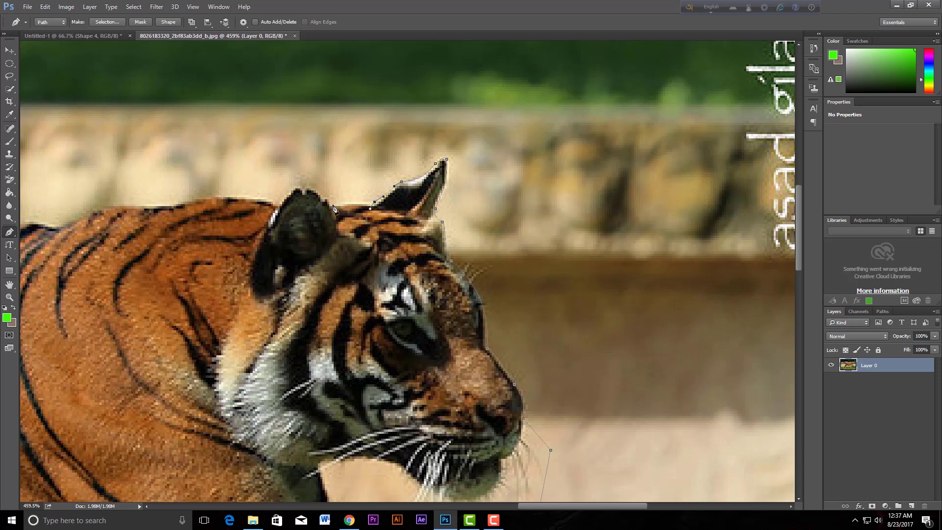
left_click_drag(331, 203, 366, 208)
left_click_drag(277, 204, 254, 244)
- Trace from the ear base down the neck and onto the top of the back
left_click(258, 198)
left_click_drag(174, 206, 138, 227)
left_click_drag(139, 257, 366, 270)
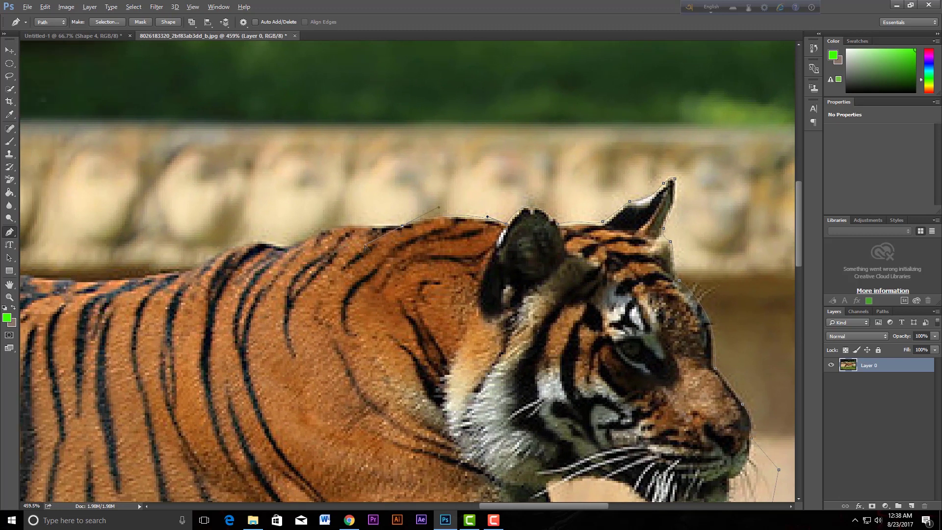
left_click(369, 226)
left_click(323, 230)
left_click(314, 228)
left_click_drag(260, 241, 220, 230)
left_click_drag(227, 232, 219, 234)
- Continue curved anchors along the striped back, undoing one misplaced point
mouse_move(302, 275)
left_mouse_down()
mouse_move(480, 295)
mouse_move(505, 308)
left_mouse_up()
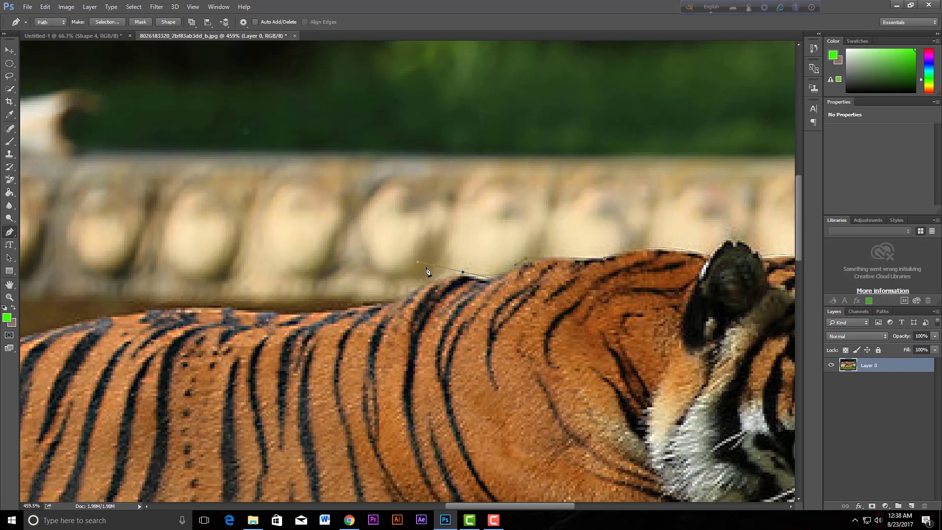
left_click_drag(418, 264, 457, 275)
left_click_drag(388, 303, 375, 306)
key("ctrl+z")
key("ctrl+z")
left_click_drag(404, 319, 510, 309)
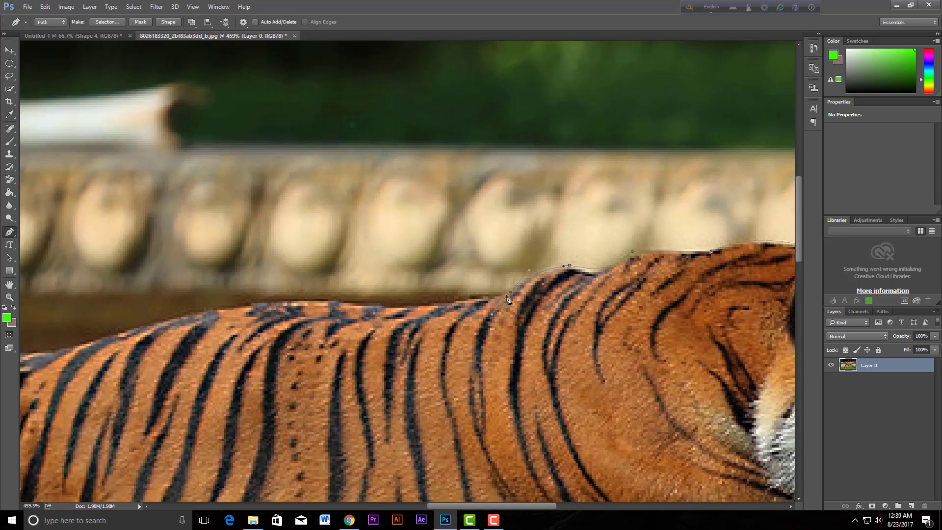
left_click_drag(430, 306, 460, 294)
left_click_drag(461, 295, 465, 298)
- Carry the outline over the lower back toward the rump
left_click_drag(372, 319, 538, 265)
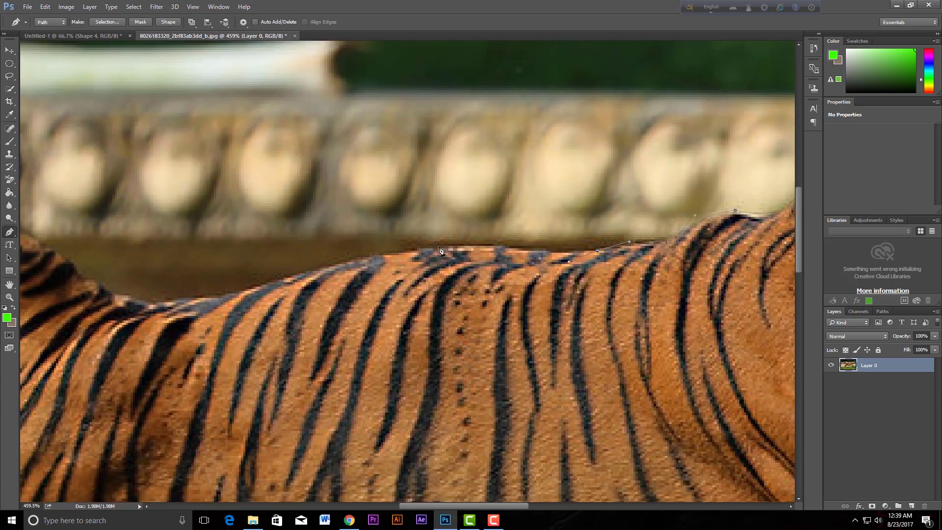
left_click_drag(387, 254, 337, 268)
left_click_drag(568, 263, 566, 255)
left_click_drag(440, 240, 444, 238)
left_click(187, 298)
left_click_drag(177, 302, 134, 303)
left_click(334, 266)
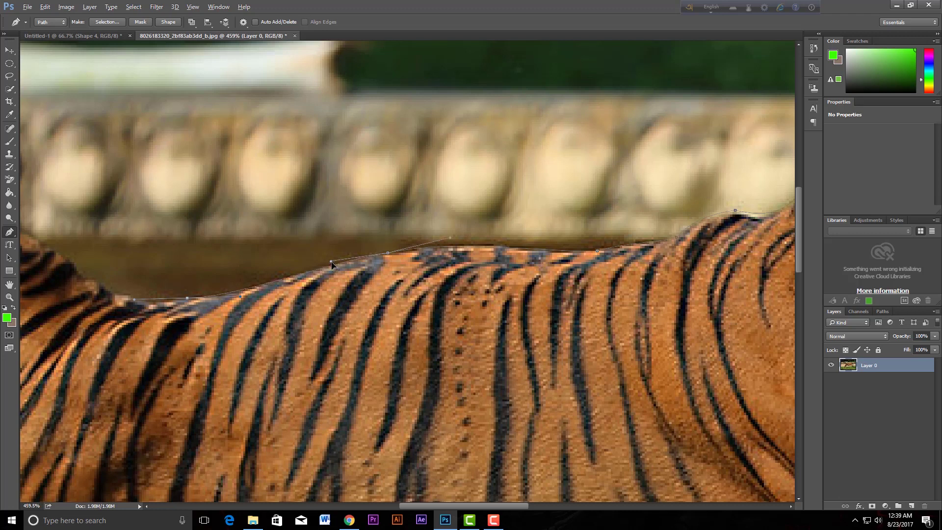
- Place a smooth anchor where the back meets the tail base and fit it to the edge
left_click_drag(331, 263, 332, 264)
left_click_drag(203, 330, 487, 336)
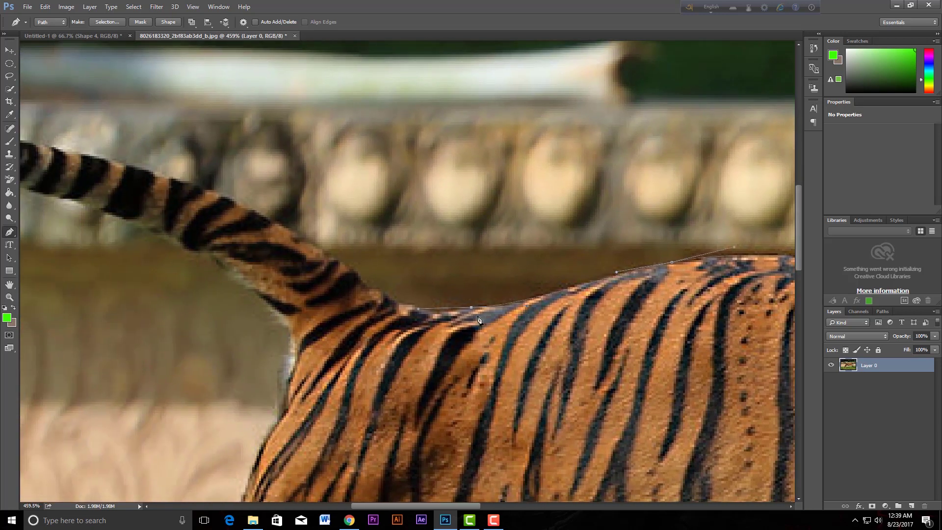
left_click_drag(349, 269, 312, 239)
mouse_move(418, 309)
left_mouse_down()
mouse_move(414, 321)
mouse_move(401, 314)
left_mouse_up()
left_click_drag(387, 295, 408, 308)
- Run the path up the tail's upper edge, breaking the handle to change direction
left_click_drag(263, 256, 474, 349)
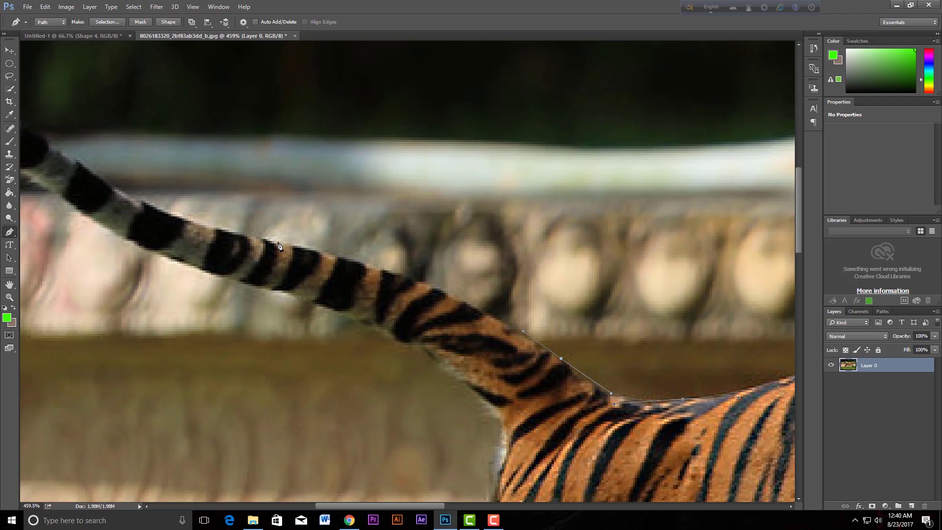
left_click_drag(260, 237, 191, 225)
left_click(260, 238, "alt")
left_click_drag(333, 253, 397, 259)
left_click_drag(401, 261, 421, 266)
- Extend curved anchors up the tail and wrap the path around the tail tip
left_click_drag(197, 241, 467, 342)
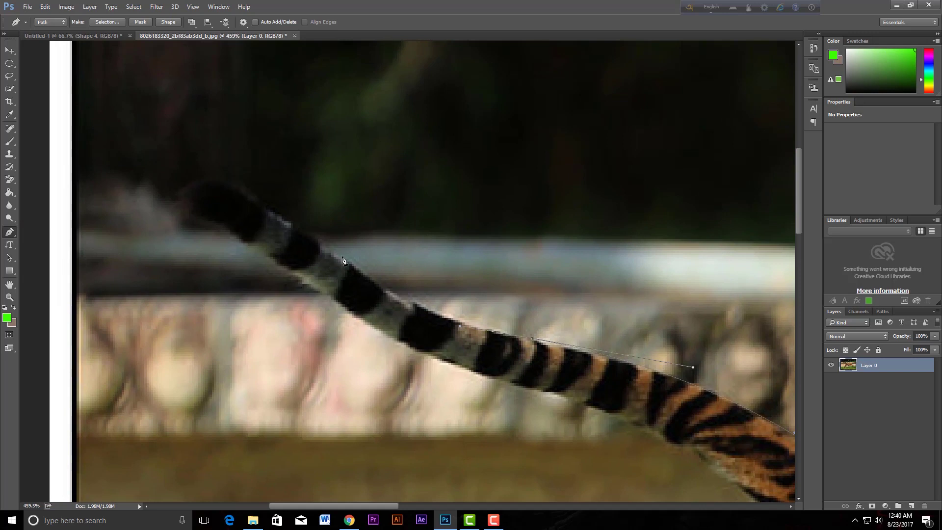
left_click_drag(342, 258, 304, 225)
left_click_drag(381, 289, 418, 311)
left_click_drag(228, 181, 213, 173)
left_click_drag(304, 226, 295, 226)
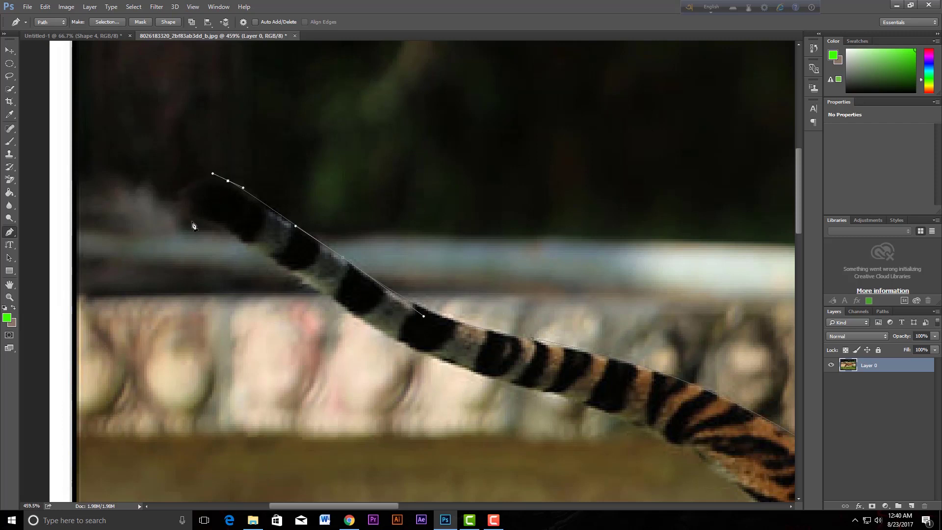
left_click_drag(197, 221, 253, 259)
- Bring the outline back down along the tail's underside
left_click_drag(347, 309, 362, 323)
left_click(254, 260, "ctrl")
scroll(410, 330, "down", 5)
scroll(410, 331, "right", 5)
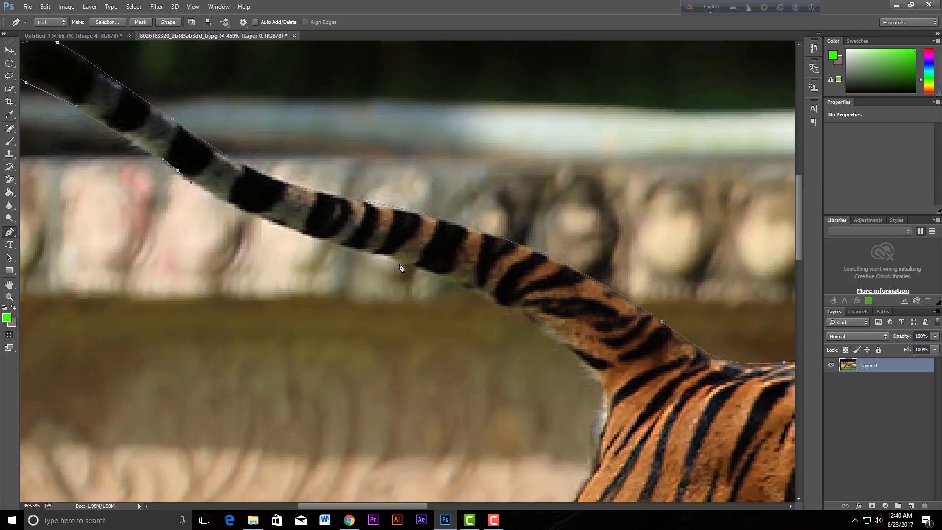
left_click(462, 286)
- Trace the tail's underside to the rump with curved anchors, redoing one point
left_click_drag(461, 296, 461, 304)
key("ctrl+z")
left_click_drag(360, 252, 396, 257)
left_click(304, 240)
left_click_drag(191, 185, 215, 209)
left_click_drag(395, 280, 279, 213)
left_click_drag(495, 340, 514, 363)
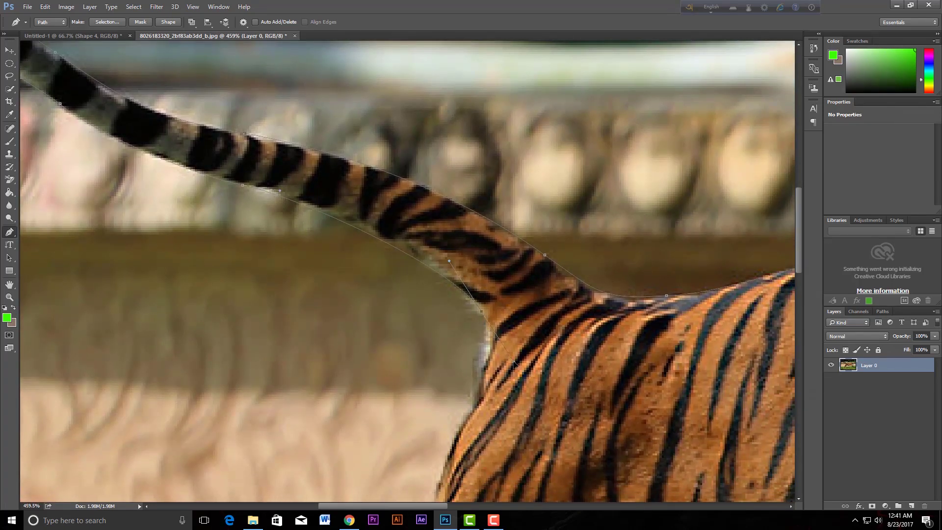
left_click_drag(280, 192, 344, 203)
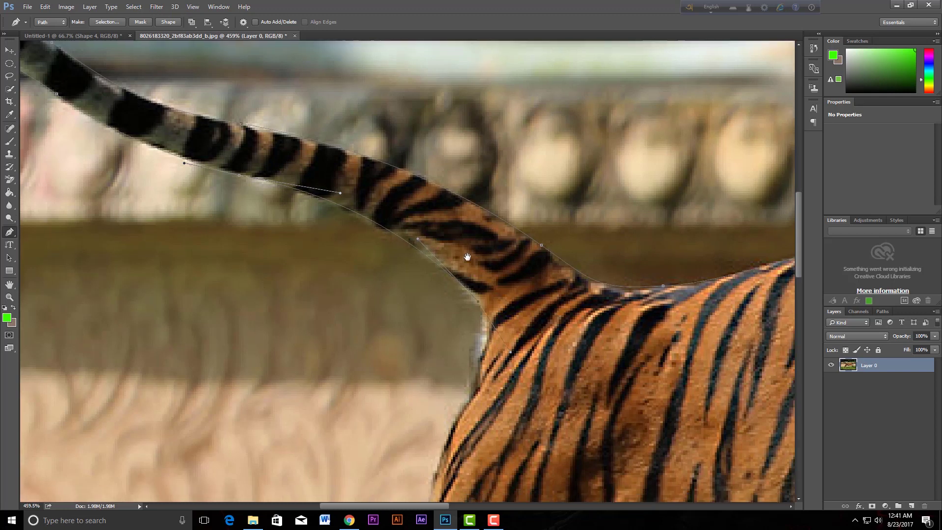
- Continue the curve down the rear edge of the haunch onto the hind leg
left_click_drag(486, 323, 441, 173)
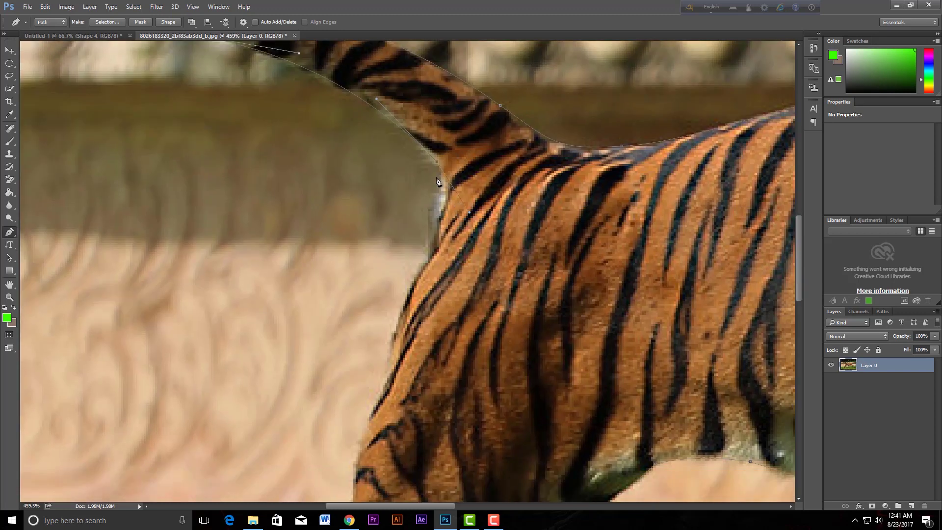
left_click_drag(428, 255, 426, 281)
left_click_drag(469, 212, 446, 194)
left_click_drag(388, 350, 388, 368)
left_click_drag(387, 415, 382, 419)
left_click_drag(388, 384, 363, 165)
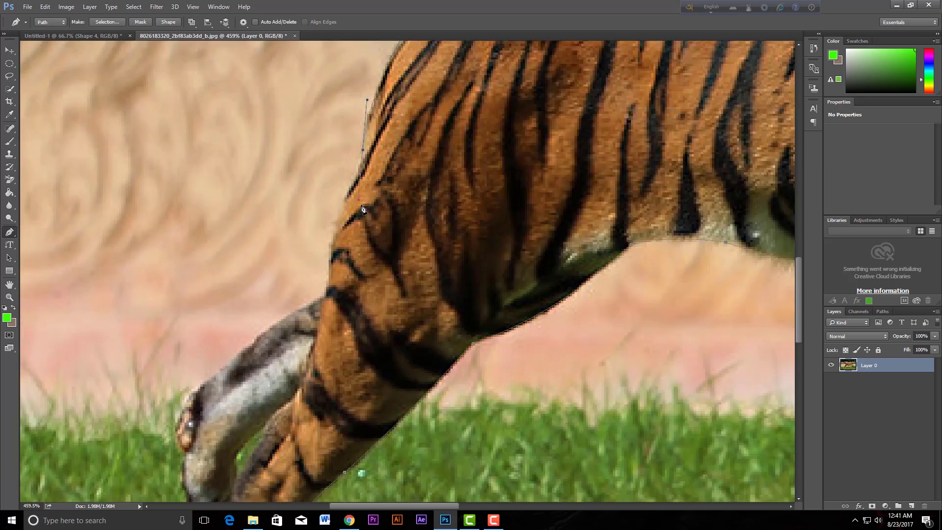
- Outline down the hind leg's edge and around its bend to the rear paw
left_click(347, 183)
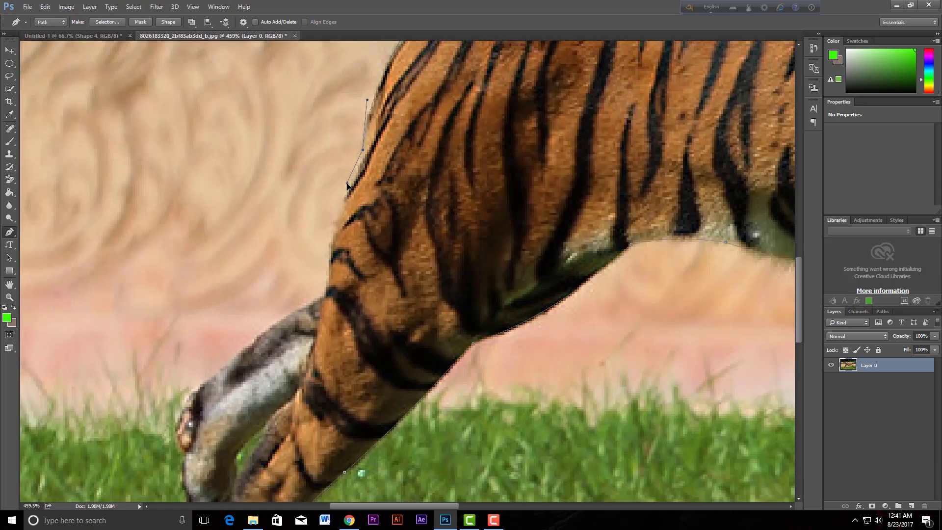
left_click(327, 244)
left_click(325, 293)
mouse_move(321, 343)
left_mouse_down()
mouse_move(322, 352)
mouse_move(303, 303)
left_mouse_up()
left_click_drag(187, 396, 227, 360)
- Trace around the paw claws and tip, removing the last anchor's outgoing handle
left_click_drag(224, 441, 385, 224)
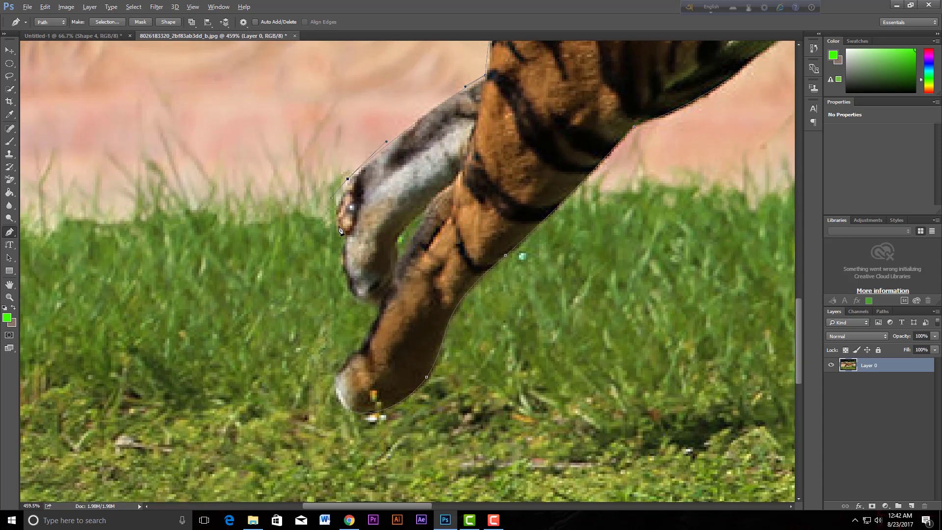
left_click(341, 193)
left_click(350, 282)
mouse_move(377, 307)
left_mouse_down()
mouse_move(402, 310)
mouse_move(373, 321)
mouse_move(342, 375)
mouse_move(351, 368)
left_mouse_up()
left_click(336, 386)
left_click(334, 399)
- Close the path at its starting anchor and fit the whole tiger in view with Ctrl+0
left_click(362, 416)
key("ctrl+0")
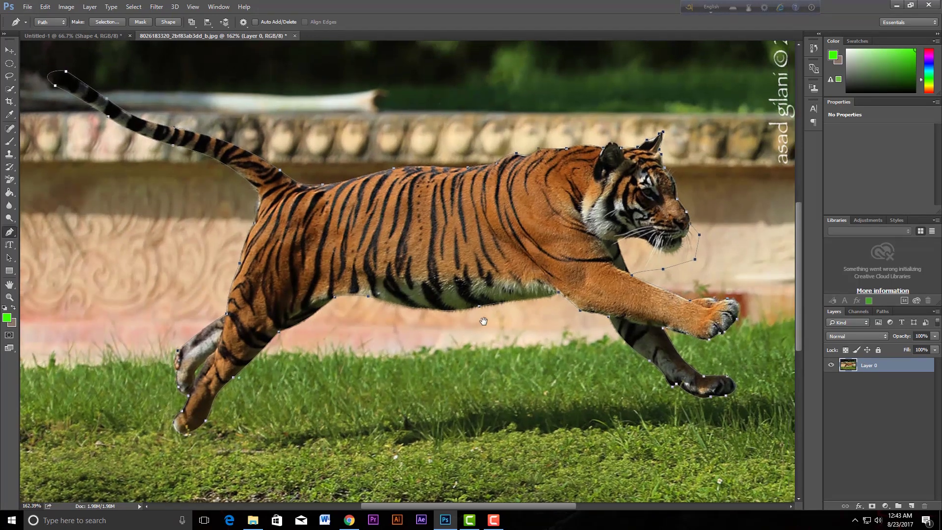
left_click_drag(513, 309, 381, 368)
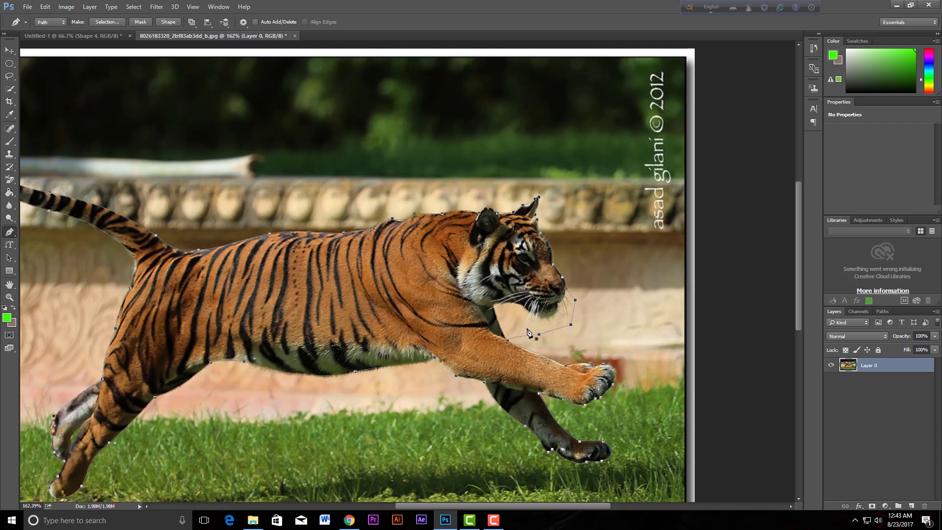
mouse_move(388, 344)
left_mouse_down()
mouse_move(457, 326)
mouse_move(521, 328)
left_mouse_up()
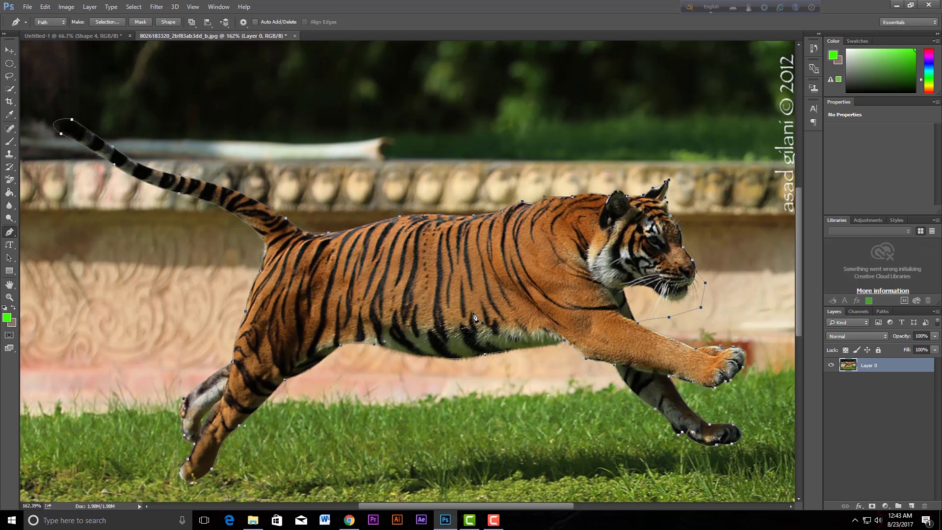
- Convert the tiger path into a selection with a 1.5 px feather
right_click(421, 281)
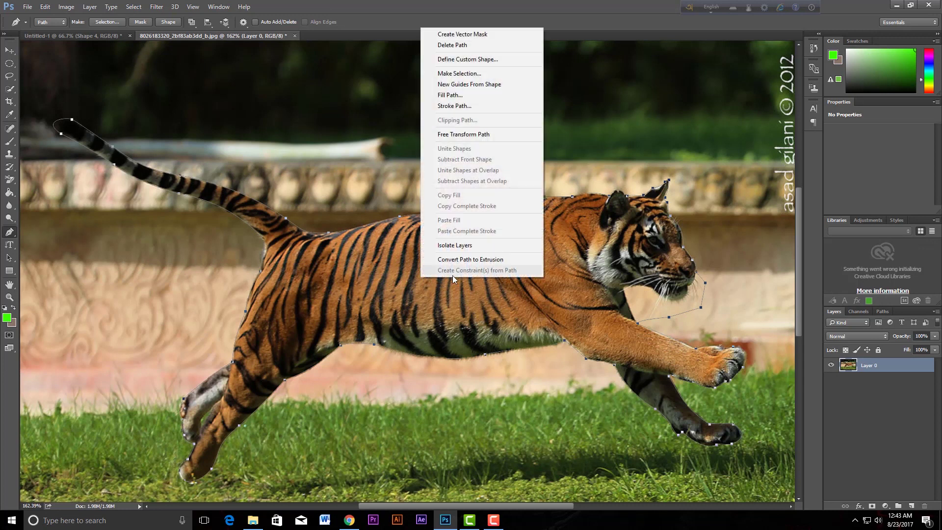
left_click(469, 73)
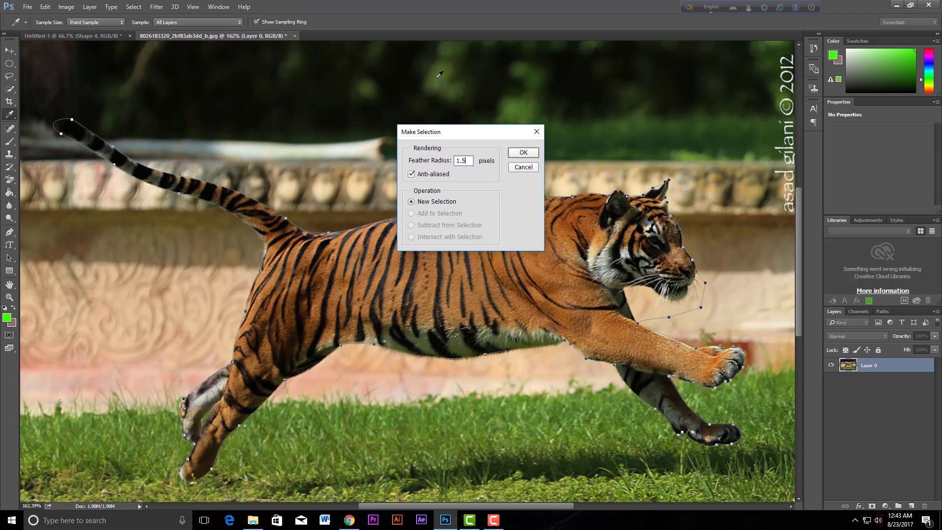
left_click(528, 154)
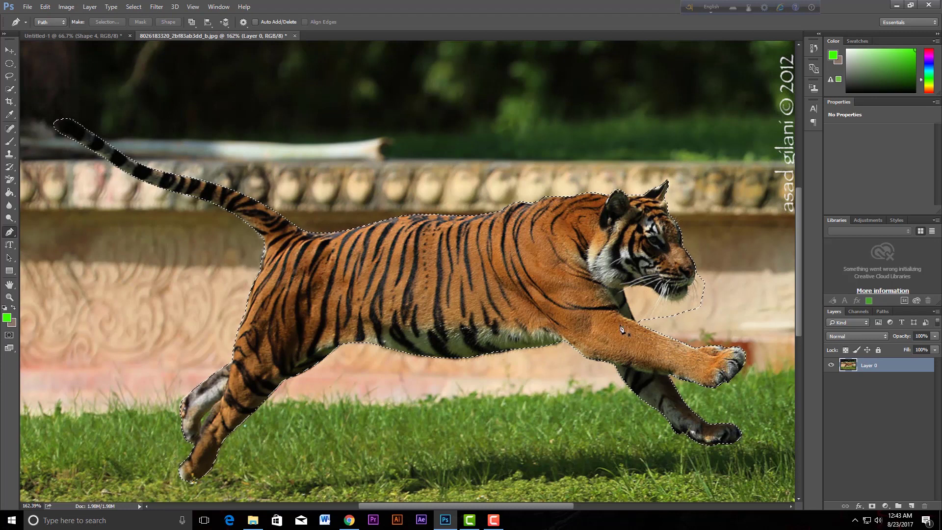
- Start a new document from the File menu
scroll(621, 328, "down", 2)
left_click(27, 7)
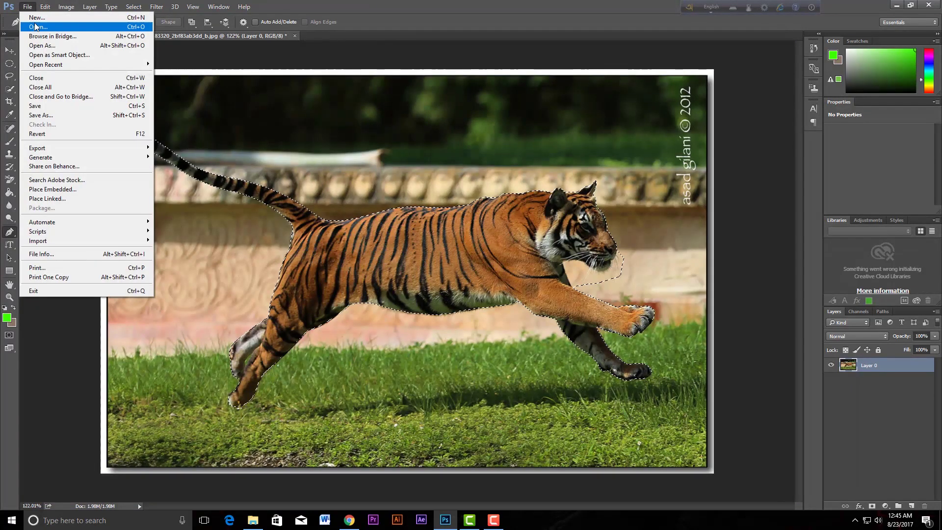
left_click(37, 17)
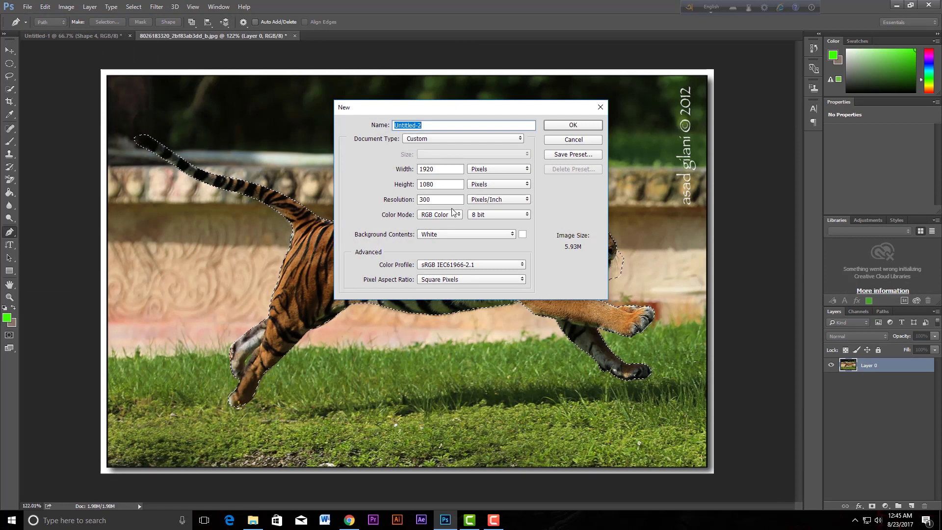
- Create the 1920×1080 document and drag the selected tiger into it with the Move tool
left_click(566, 127)
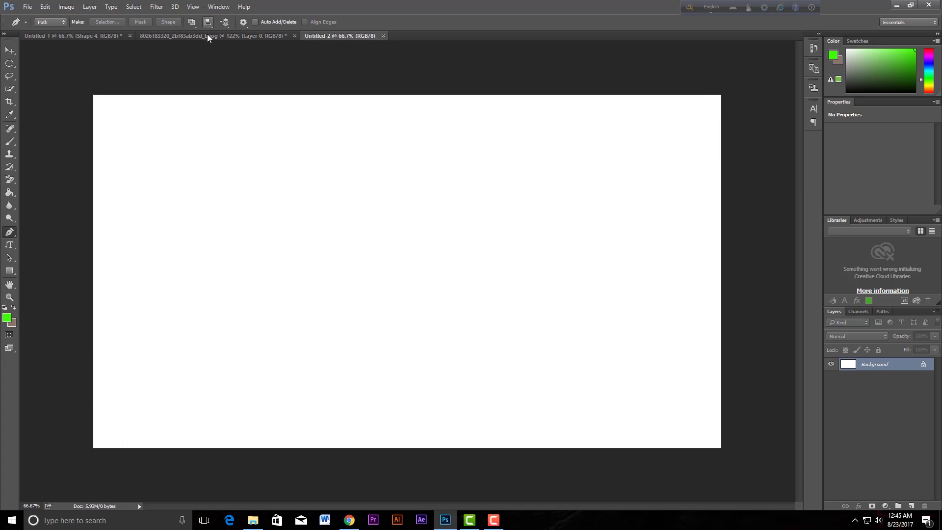
left_click(208, 36)
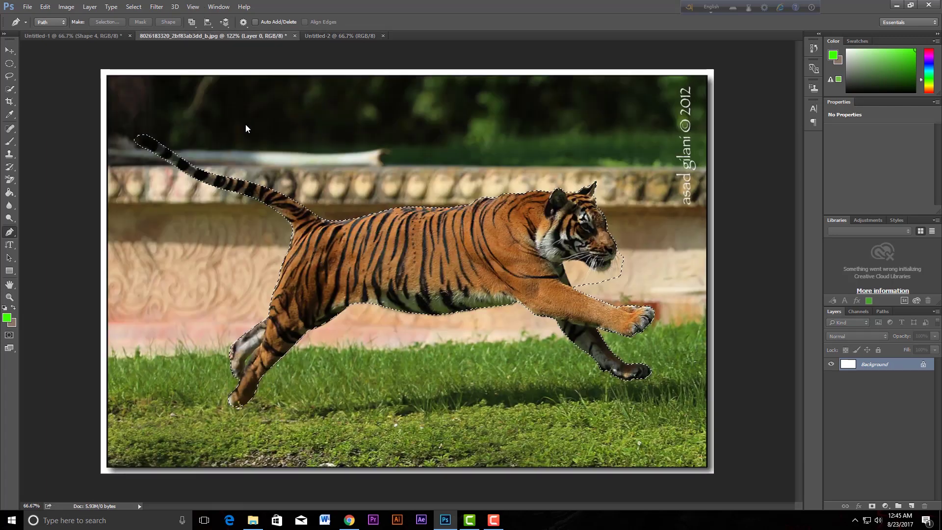
left_click(10, 51)
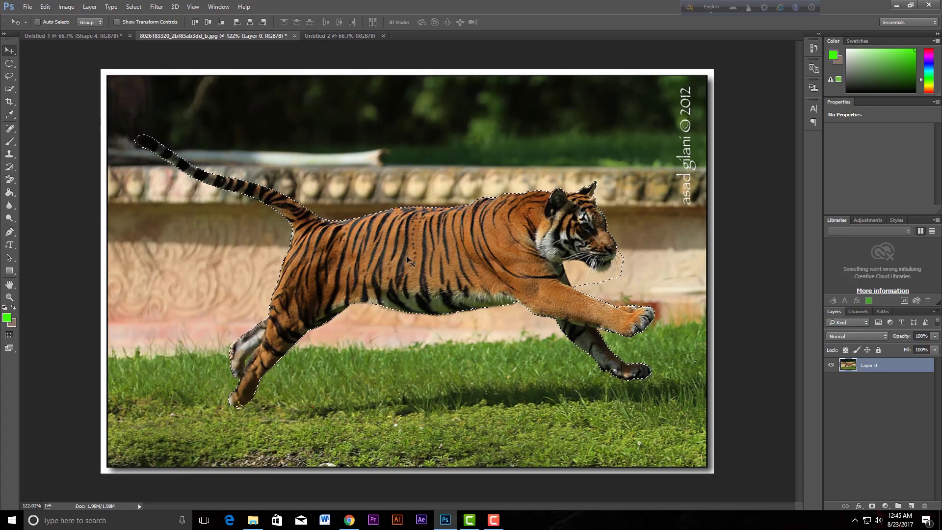
mouse_move(377, 246)
left_mouse_down()
mouse_move(380, 232)
mouse_move(419, 260)
left_mouse_up()
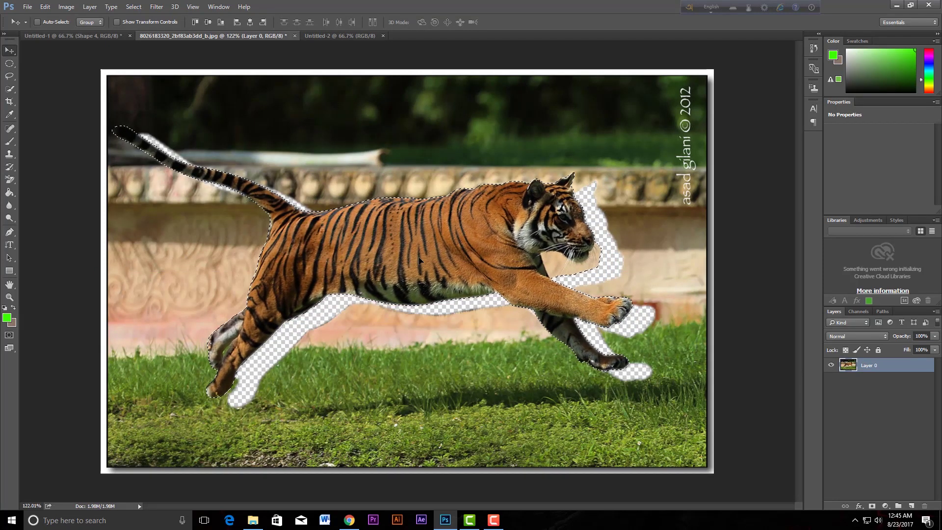
key("ctrl")
left_click_drag(418, 257, 278, 272)
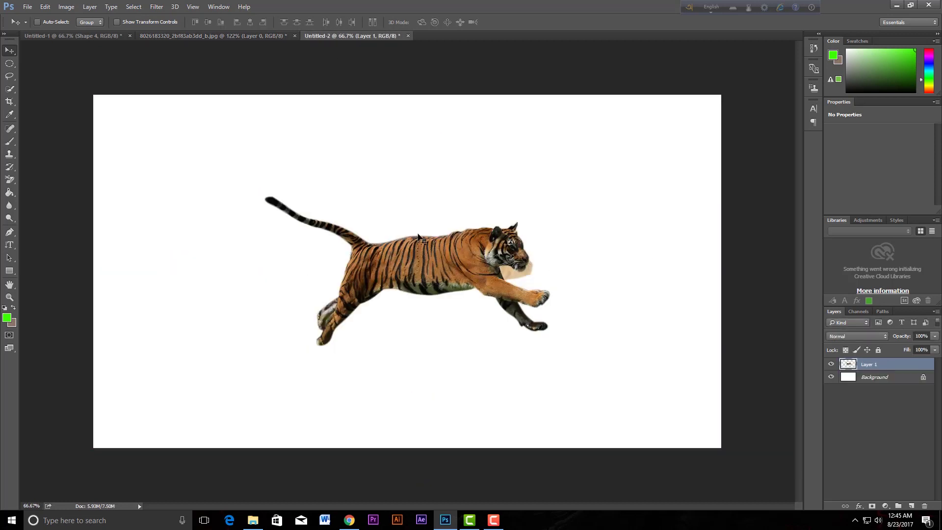
- Scale the tiger to about 146% and shift it up and left
key("ctrl+t")
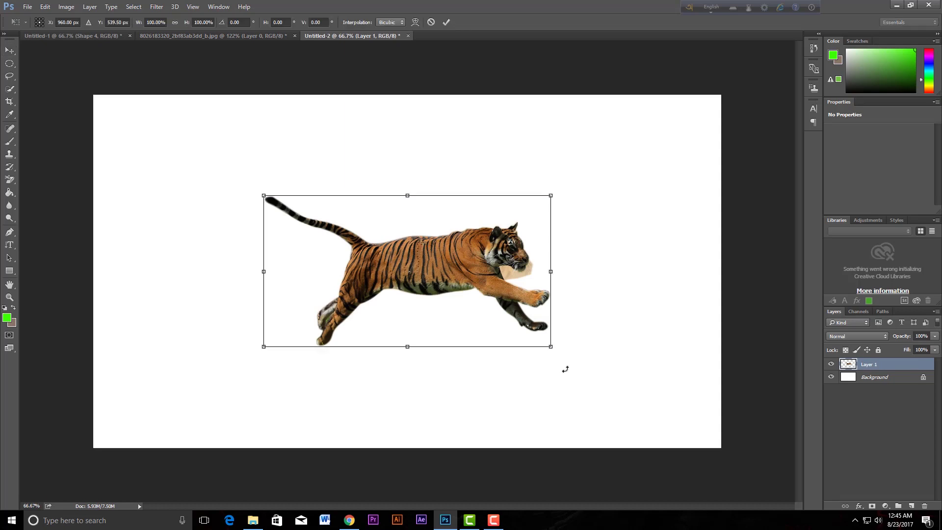
left_click_drag(551, 346, 684, 418)
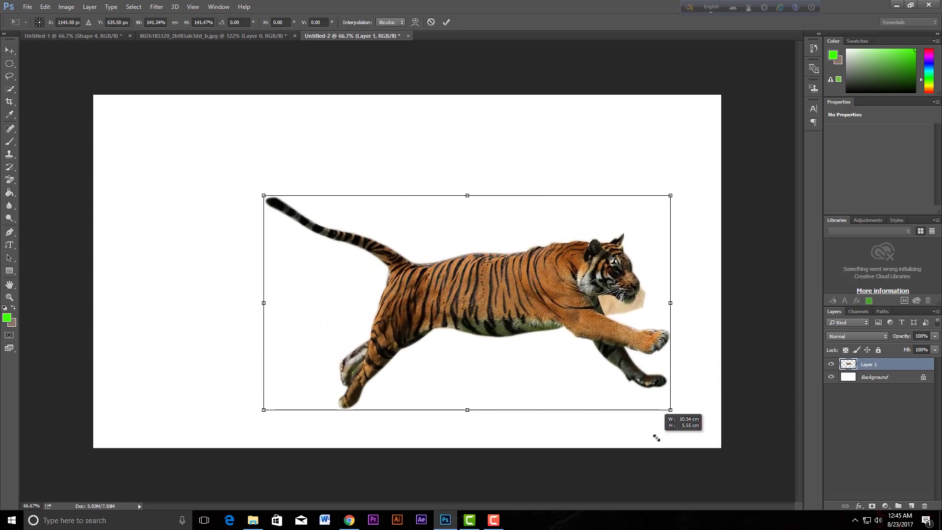
left_click_drag(488, 305, 378, 254)
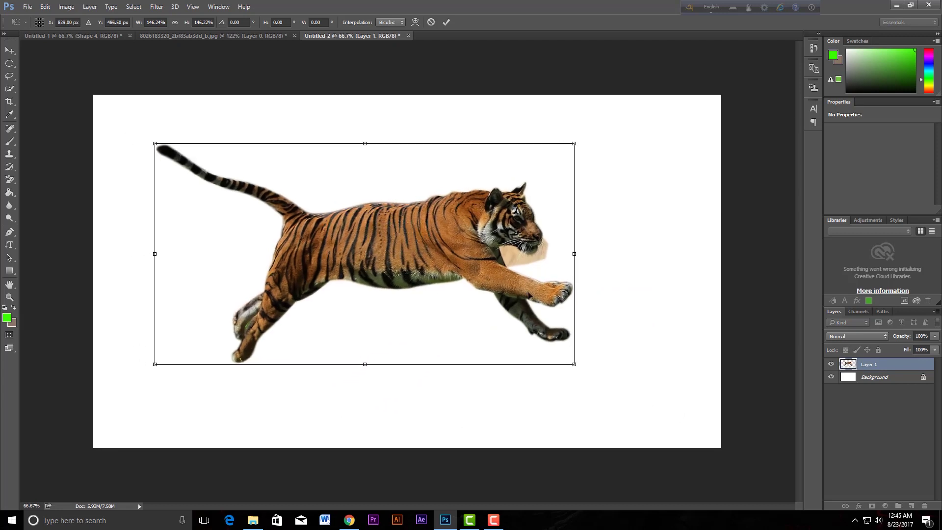
key("Return")
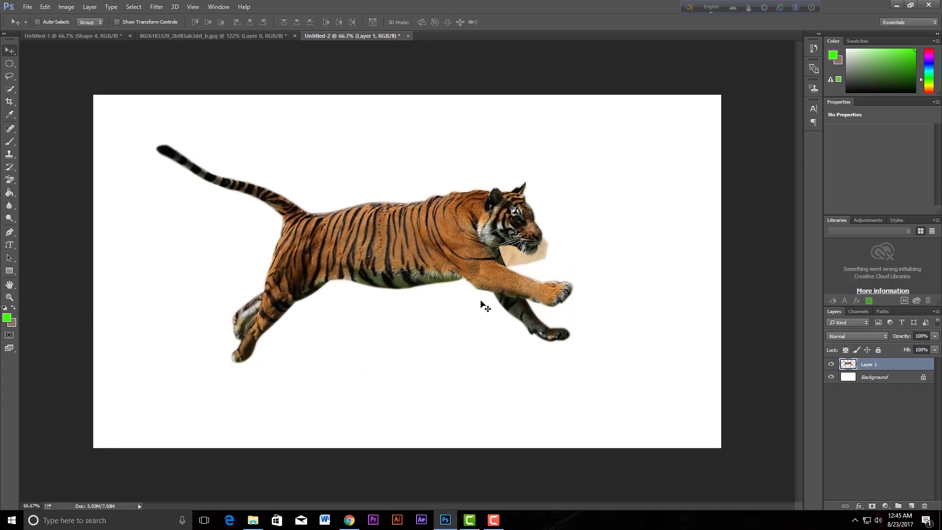
- Zoom in on the tiger's legs and try the Background Eraser tool
scroll(481, 301, "up", 5)
scroll(481, 300, "down", 3)
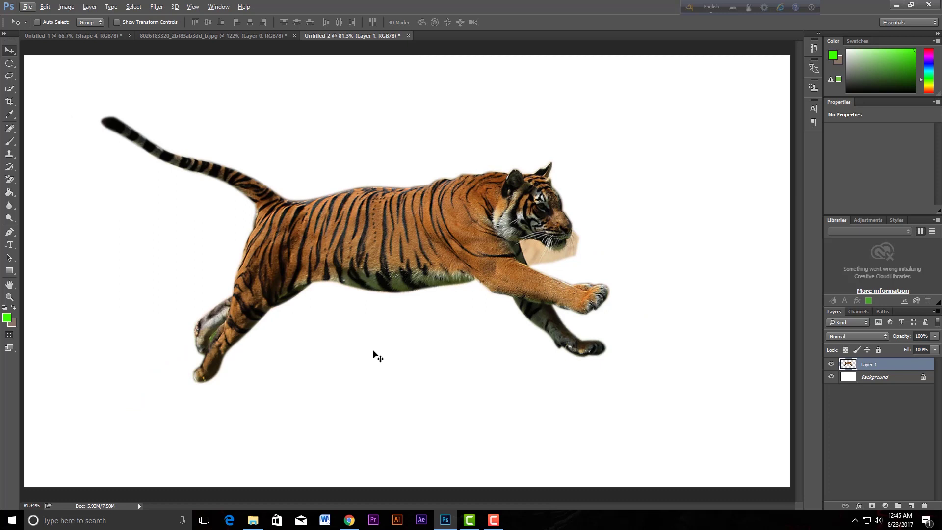
scroll(313, 302, "up", 3)
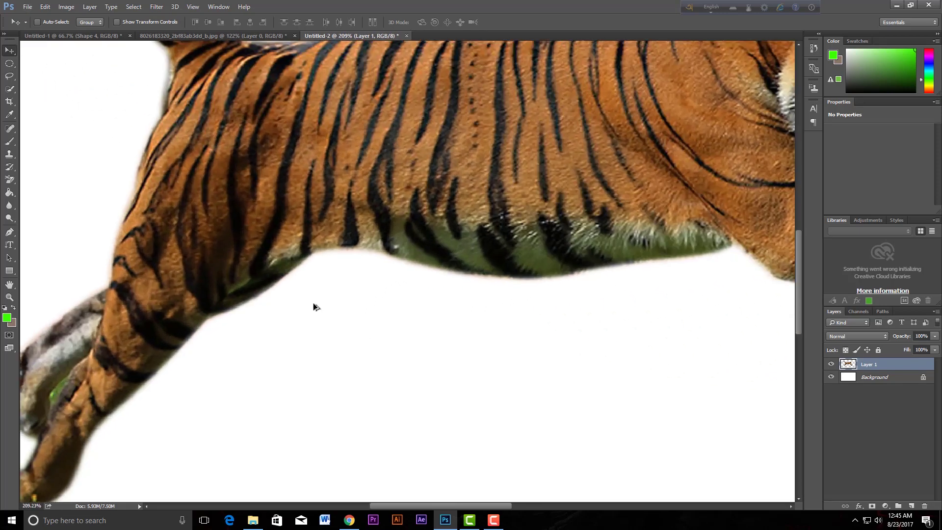
scroll(313, 306, "up", 2)
left_click_drag(308, 315, 494, 237)
scroll(494, 237, "up", 2)
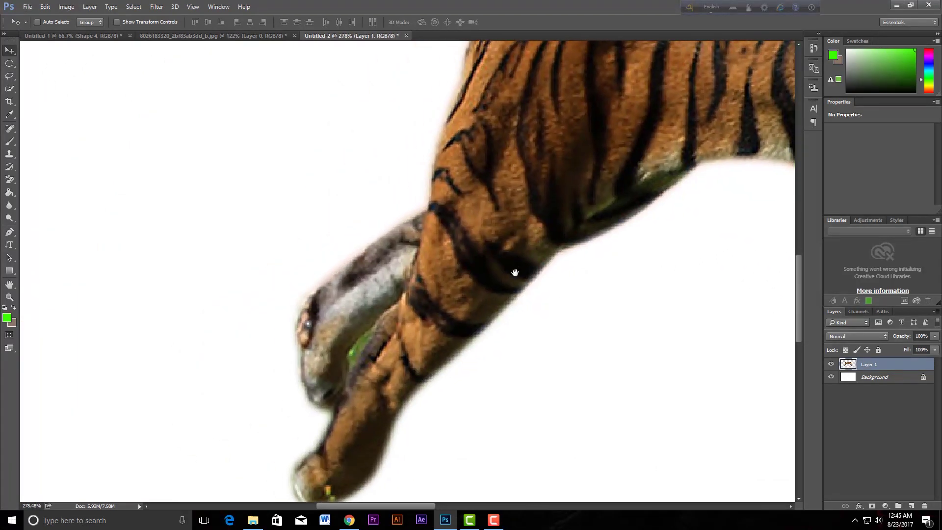
scroll(494, 307, "up", 1)
scroll(493, 307, "up", 1)
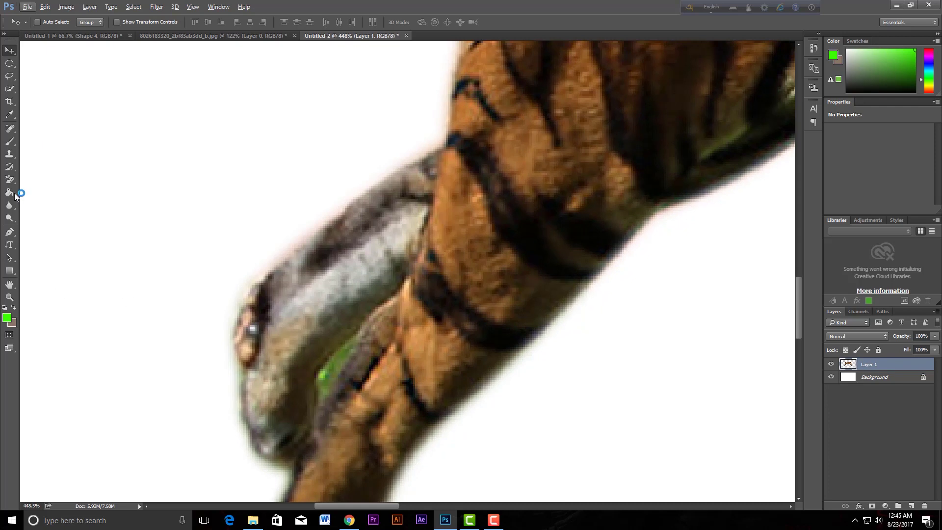
right_click(10, 180)
left_click(50, 193)
- Magic-Wand the green patch between the front legs, delete it and deselect
left_click(8, 90)
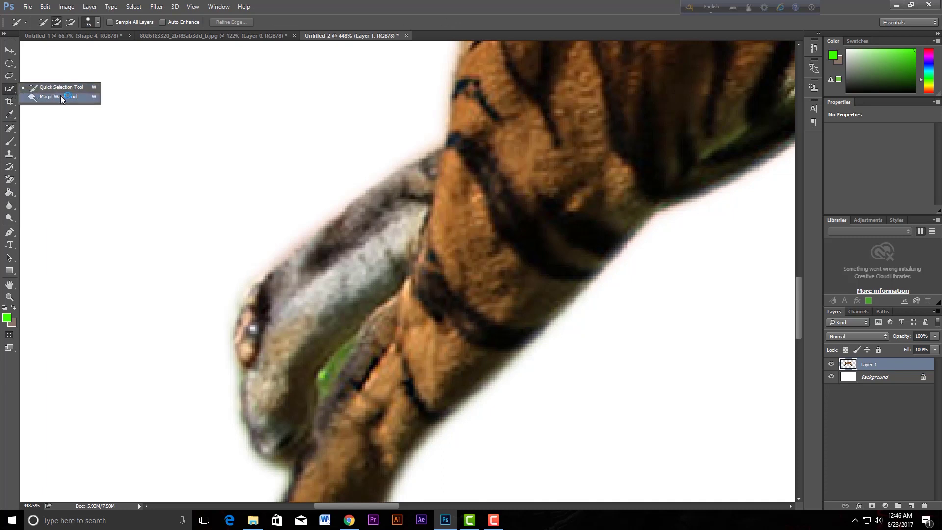
left_click(60, 96)
left_click(336, 365)
key("Delete")
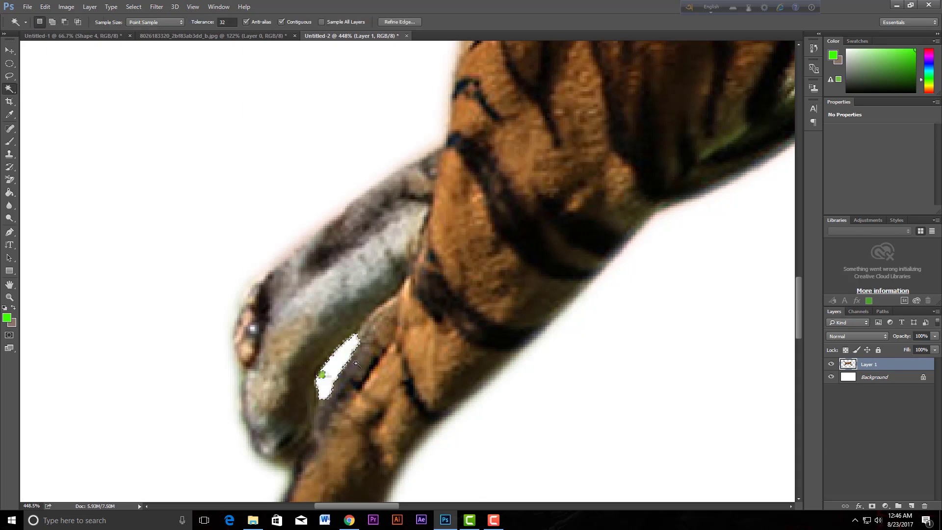
key("ctrl+d")
key("v")
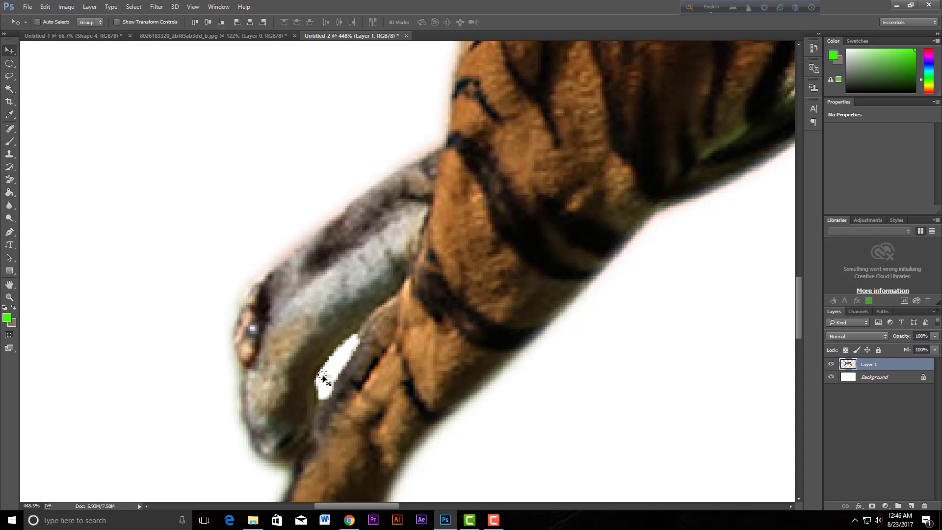
- Set up the Brush tool as a 1 px soft brush in Soft Light mode
scroll(324, 377, "down", 3)
scroll(354, 393, "down", 5)
scroll(442, 343, "up", 1)
scroll(542, 336, "up", 3)
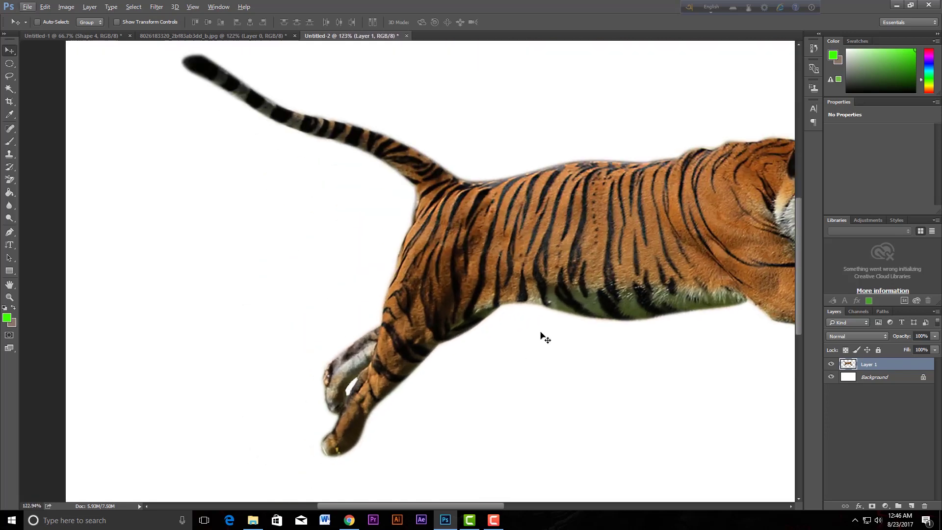
scroll(443, 327, "down", 2)
scroll(444, 343, "up", 1)
scroll(444, 351, "up", 2)
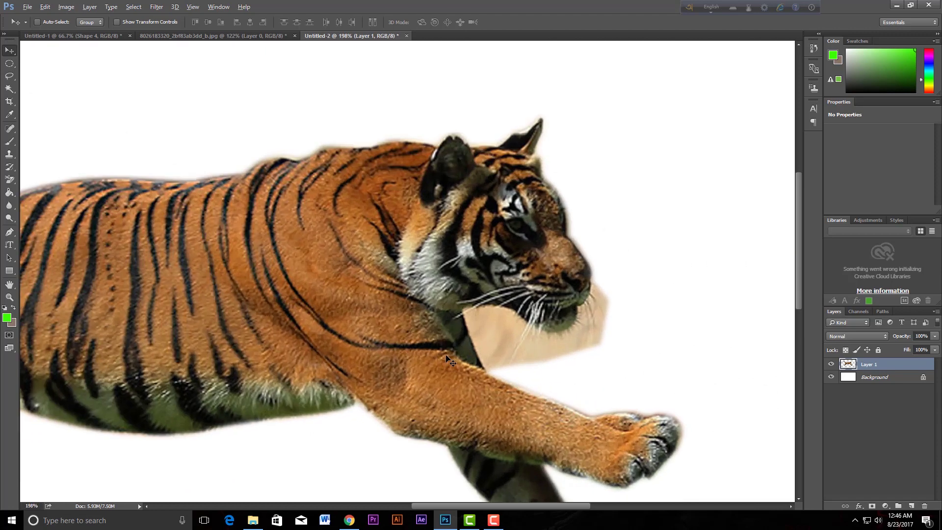
scroll(444, 354, "up", 2)
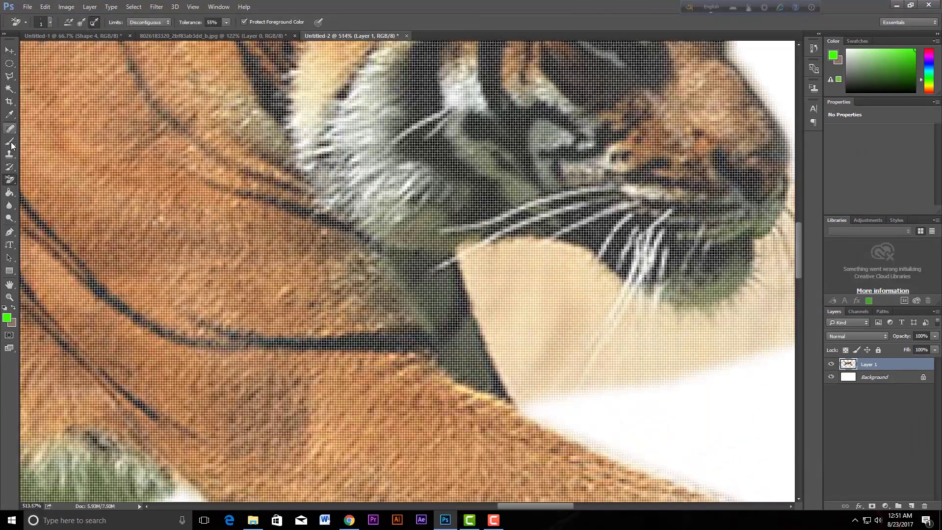
left_click(11, 142)
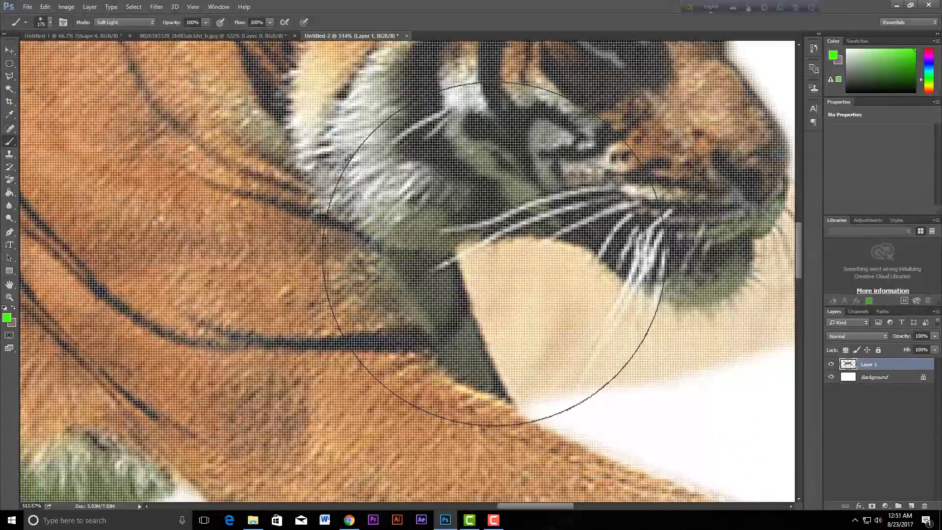
key("bracketleft")
key("bracketleft")
key("bracketleft")
key("bracketleft")
key("bracketleft")
key("bracketleft")
key("bracketleft")
key("bracketleft")
key("bracketleft")
key("bracketleft")
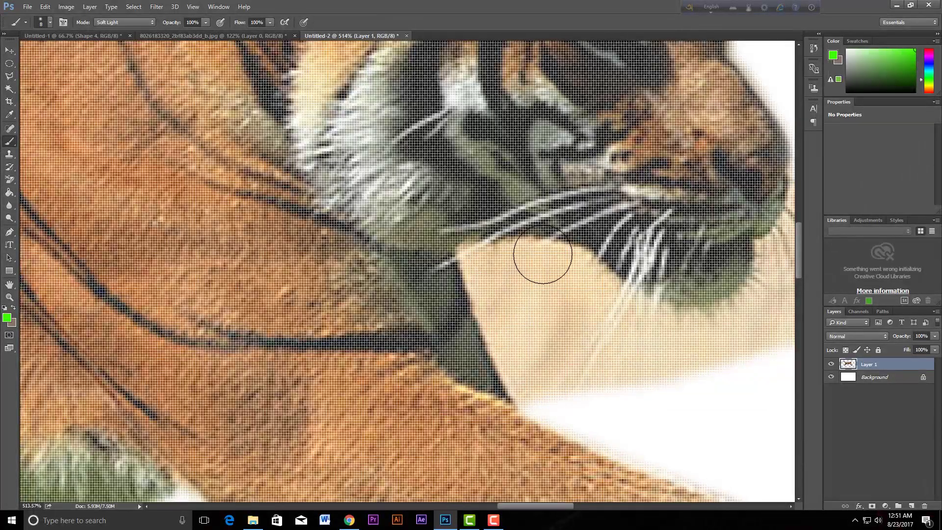
key("bracketleft")
key("bracketleft")
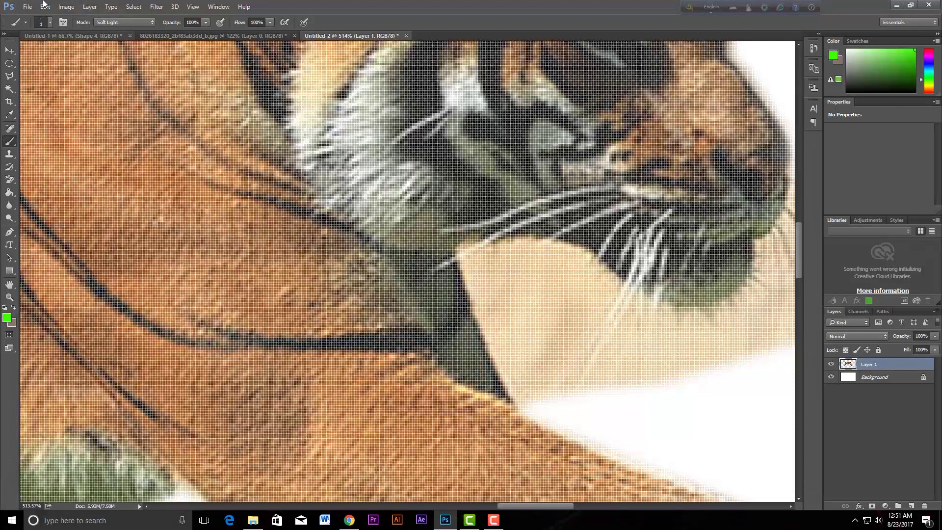
left_click(49, 23)
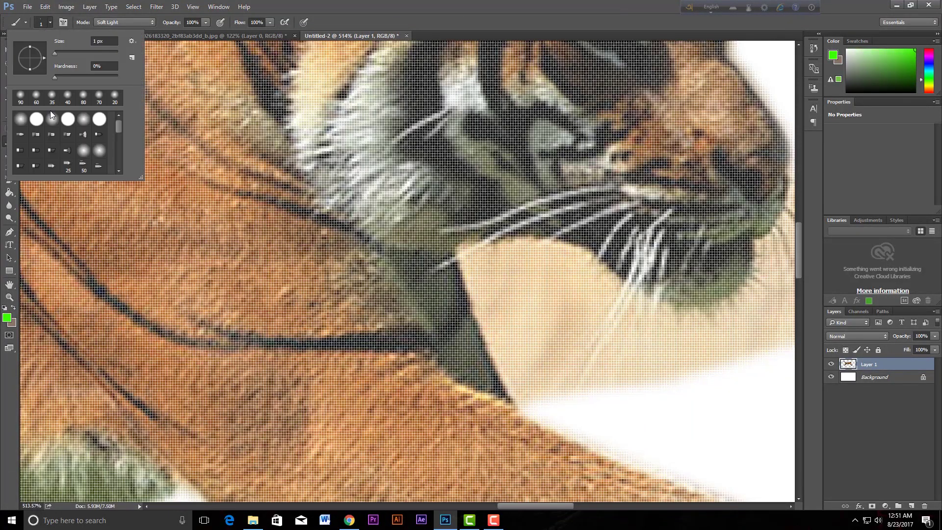
- Sample the pale whisker grey c6c6c1 as the foreground colour
left_click(7, 318)
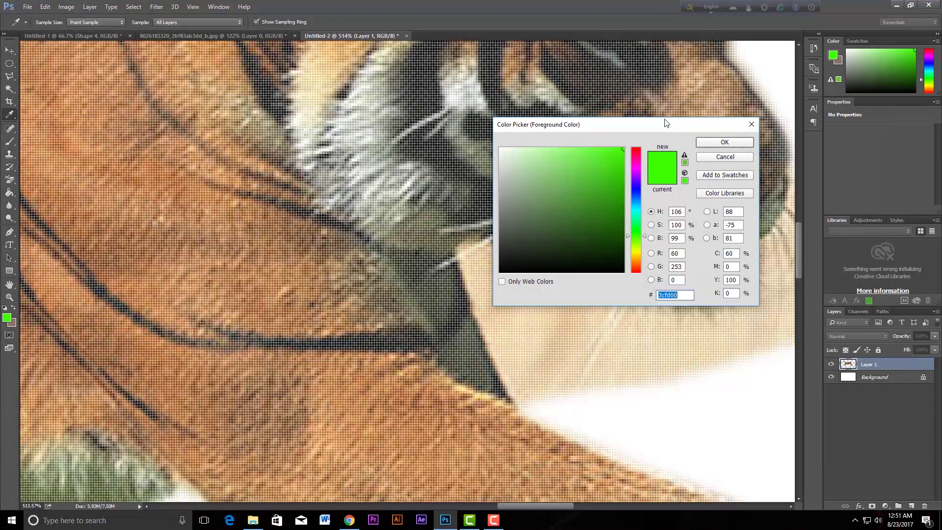
left_click_drag(668, 126, 368, 137)
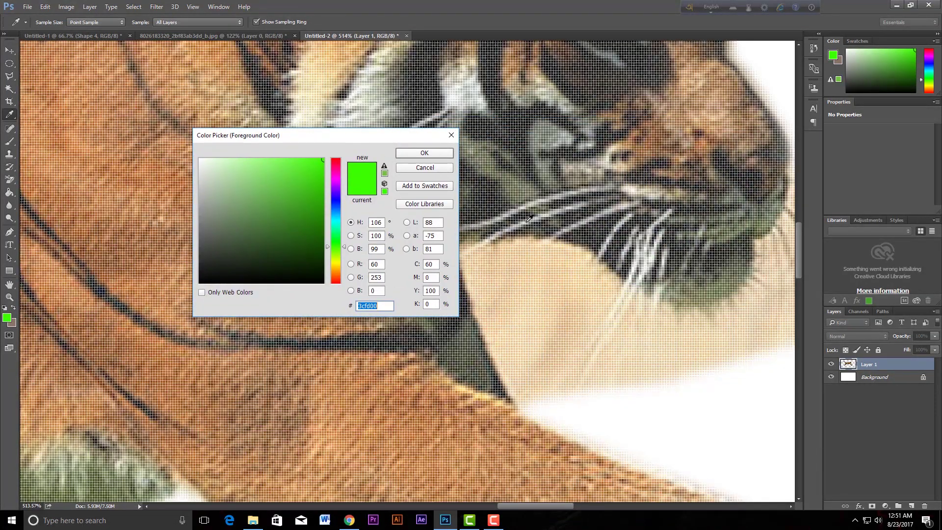
left_click(528, 219)
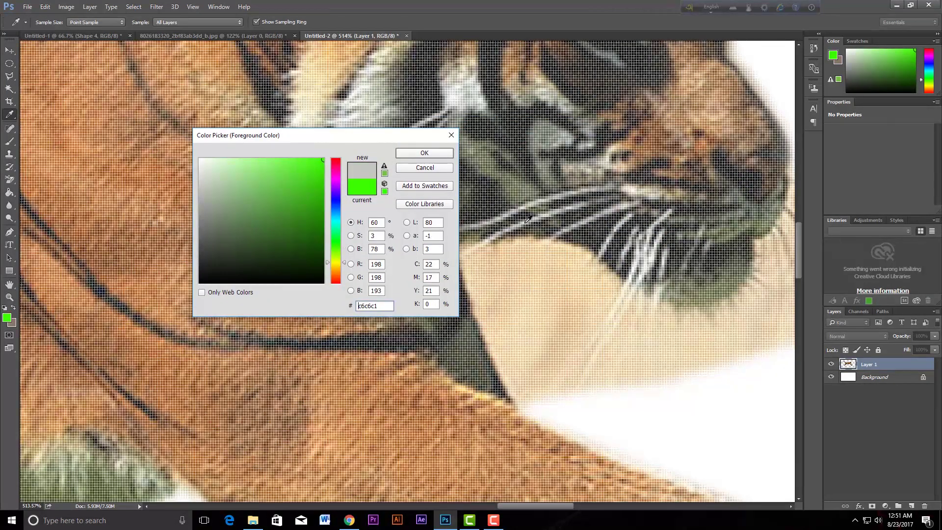
left_click(431, 154)
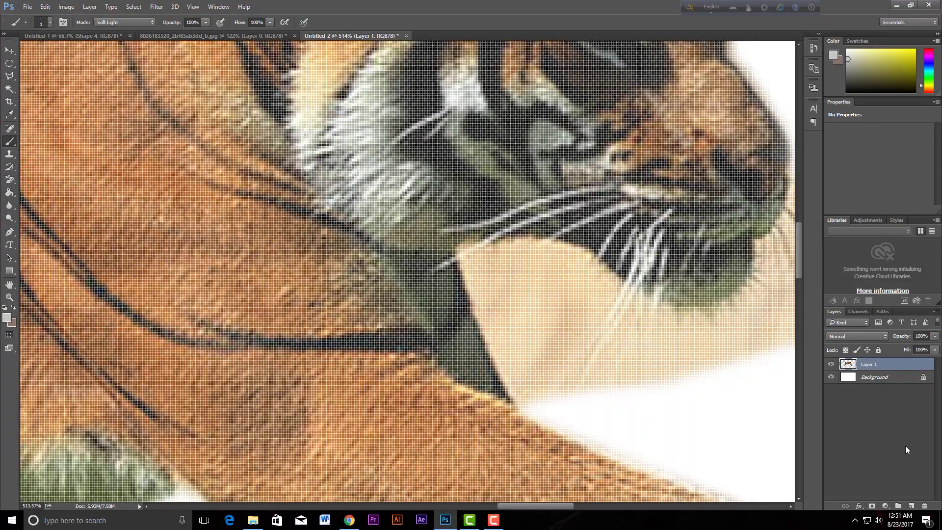
- Add Layer 2 for grey whiskers, create Layer 3, then make Layer 1 active
left_click(911, 505)
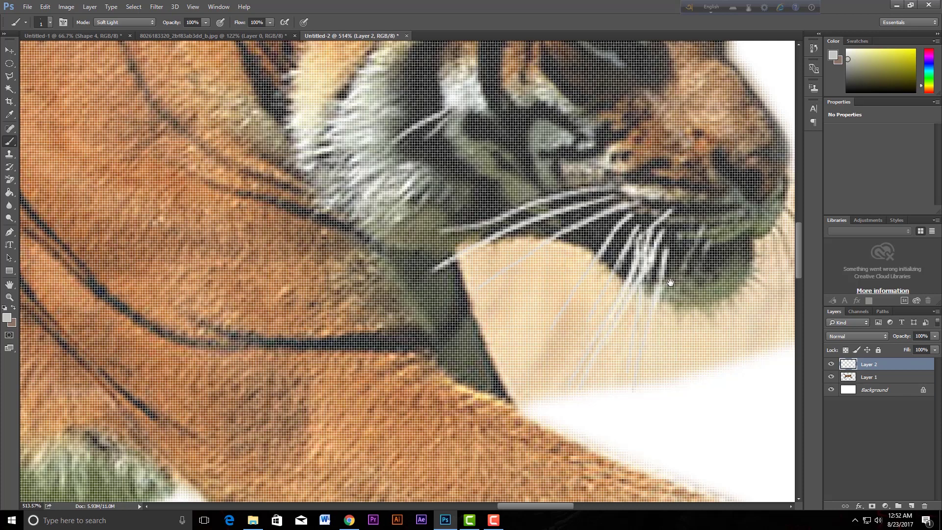
scroll(565, 333, "right", 3)
scroll(466, 295, "right", 3)
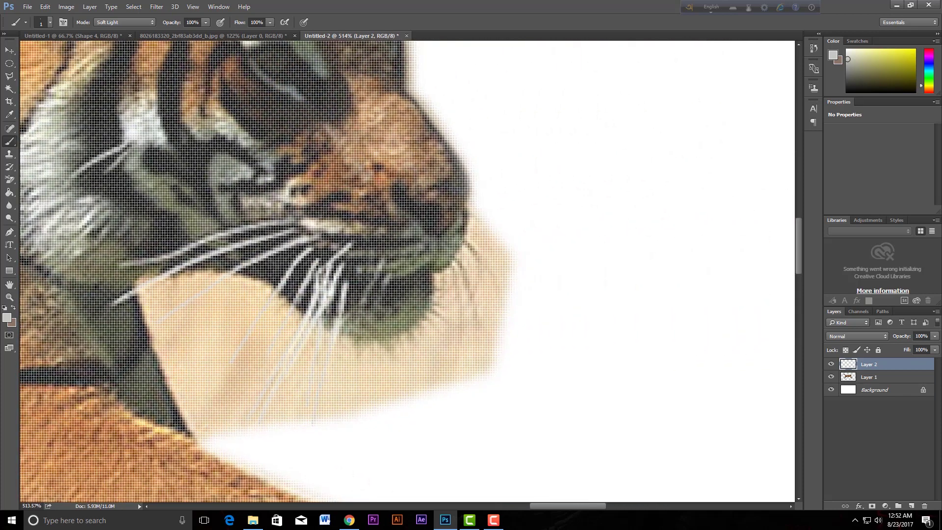
scroll(461, 242, "left", 3)
key("ctrl+shift+alt+n")
left_click(436, 258, "alt")
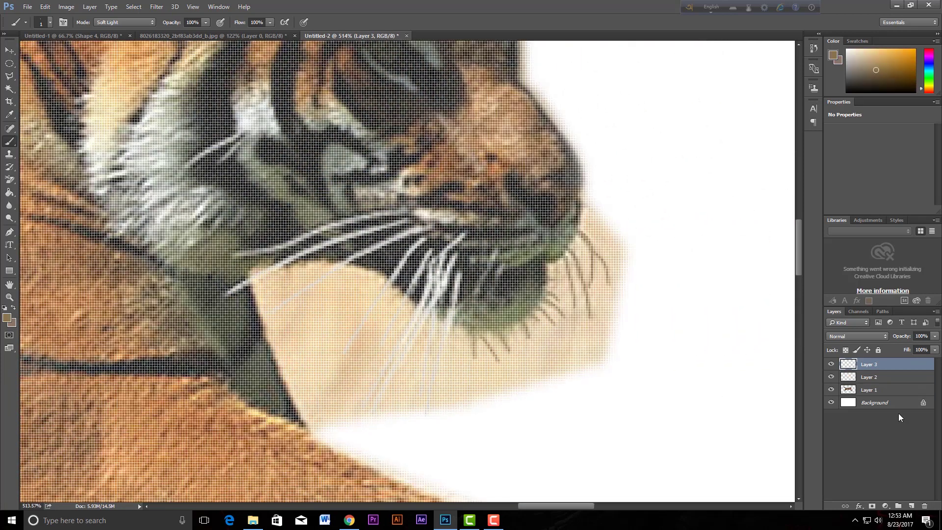
left_click(888, 391)
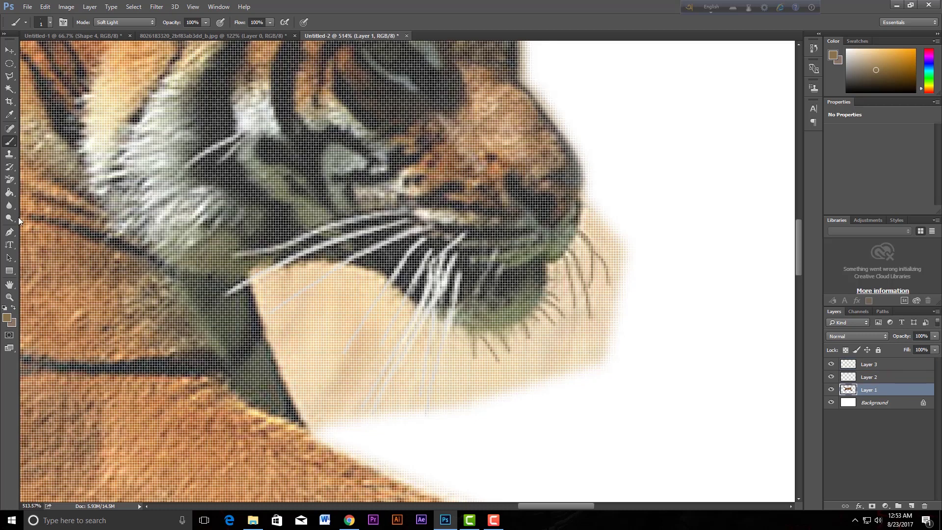
- Trace a Pen path from the leg edge along the jaw and muzzle to the nose
left_click(8, 231)
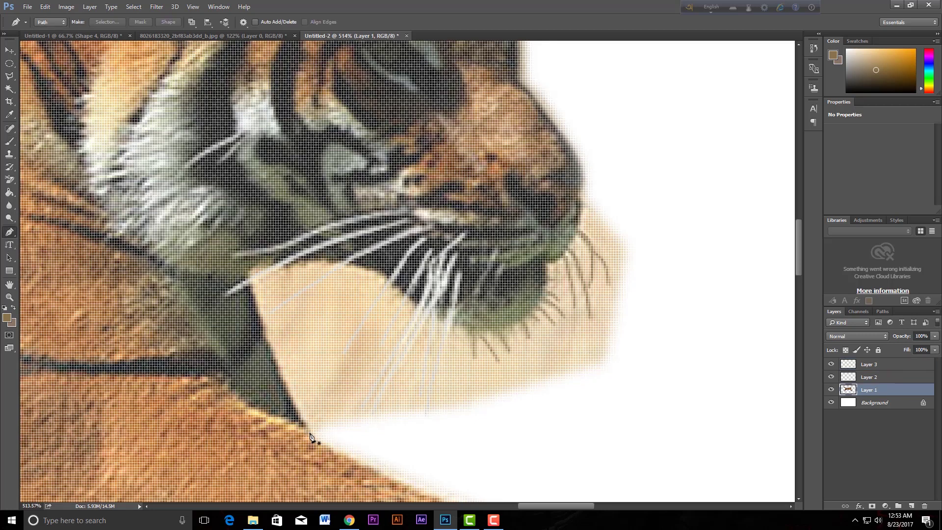
left_click(314, 435)
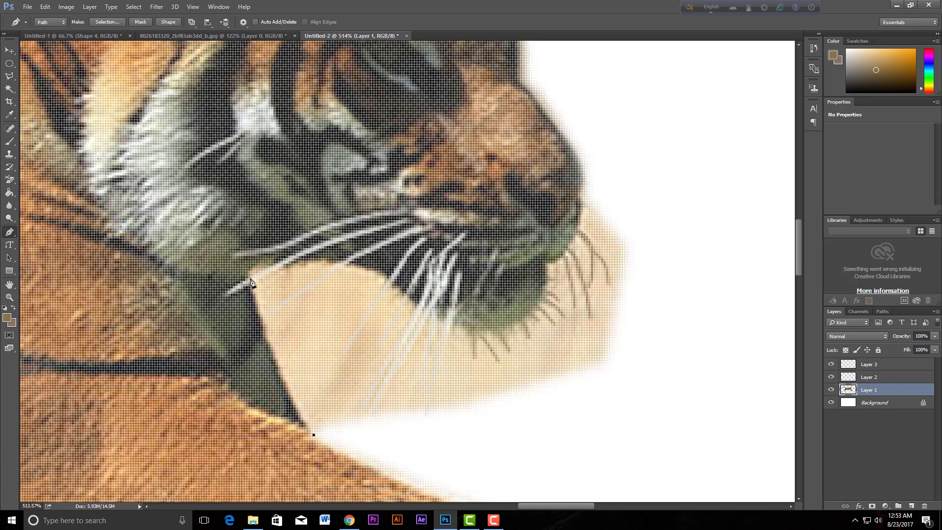
left_click_drag(250, 276, 248, 255)
left_click_drag(249, 297, 259, 360)
left_click_drag(365, 273, 394, 285)
left_click_drag(460, 329, 496, 339)
left_click_drag(545, 266, 529, 227)
left_click_drag(498, 338, 501, 346)
left_click_drag(580, 203, 558, 173)
mouse_move(546, 266)
left_mouse_down()
mouse_move(538, 235)
mouse_move(563, 265)
left_mouse_up()
left_click_drag(604, 234, 583, 243)
left_click_drag(585, 180, 594, 175)
left_click_drag(582, 202, 589, 200)
left_click(582, 202, "alt")
- Extend the path around the beige patch and close it at the starting anchor
left_click(689, 175)
left_click(717, 286)
left_click(687, 369)
left_click(578, 417)
left_click(473, 445)
left_click(376, 448)
left_click(314, 436)
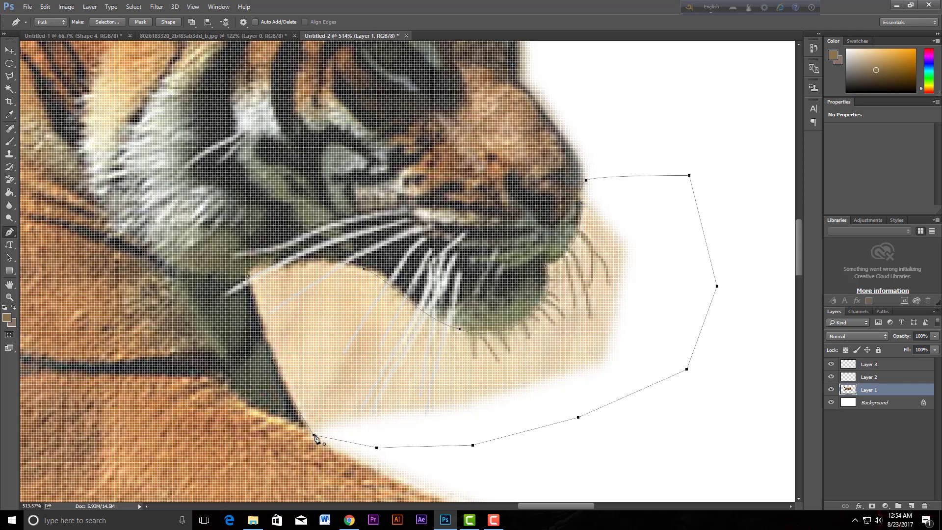
- Turn the path into a 1.5 px feathered selection, delete the beige patch, deselect
right_click(406, 377)
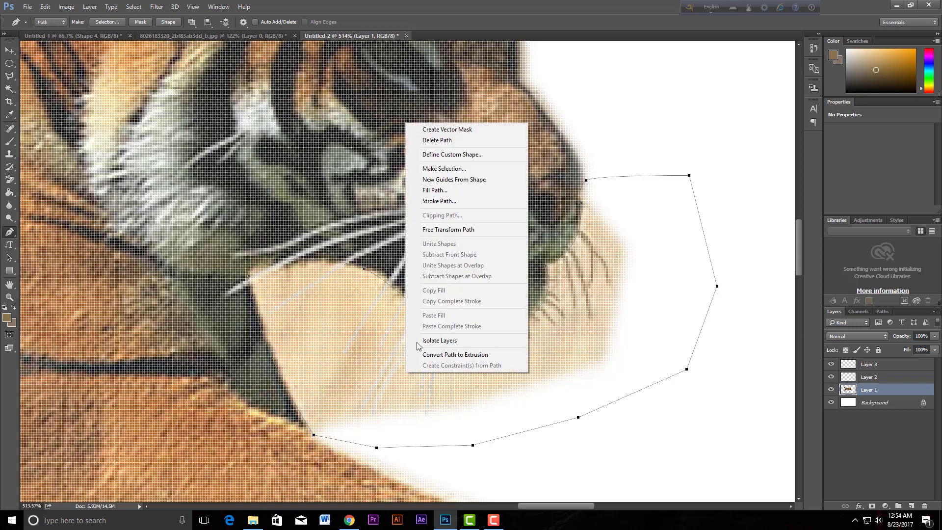
left_click(443, 169)
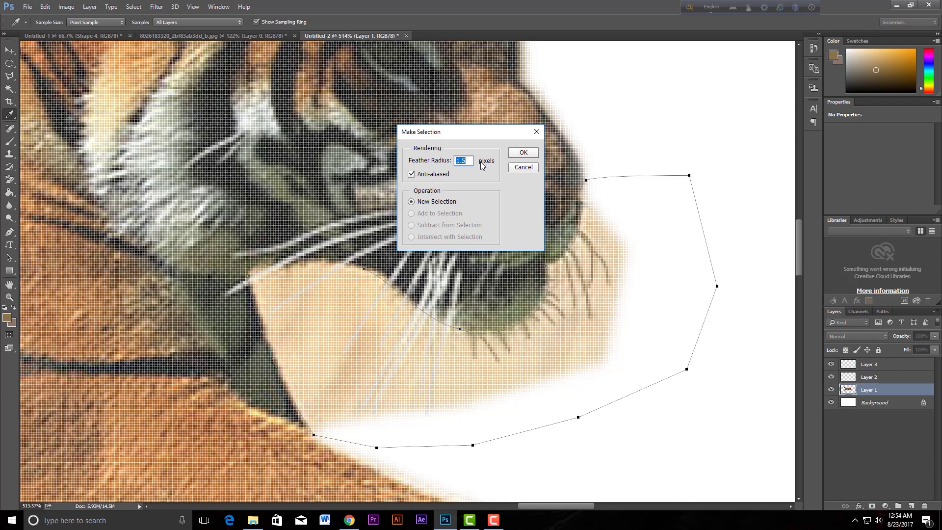
left_click(516, 152)
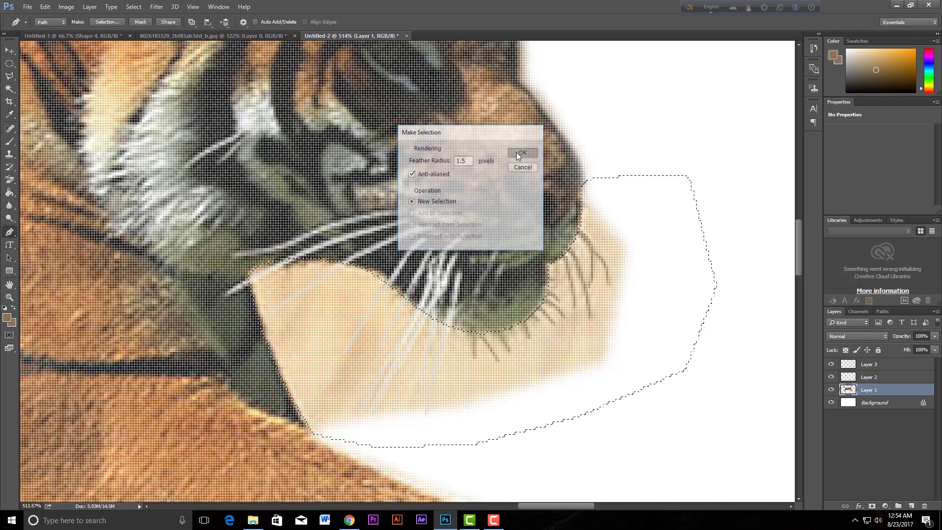
key("Delete")
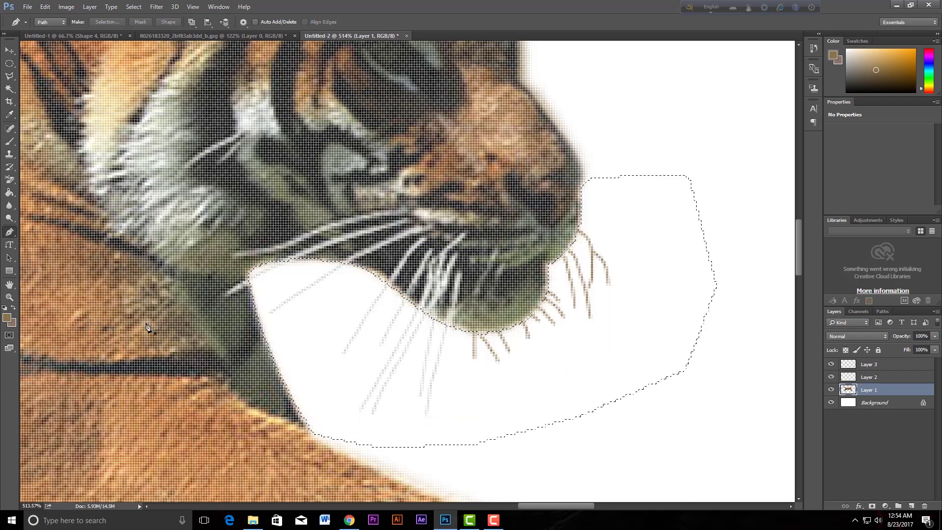
left_click(9, 50)
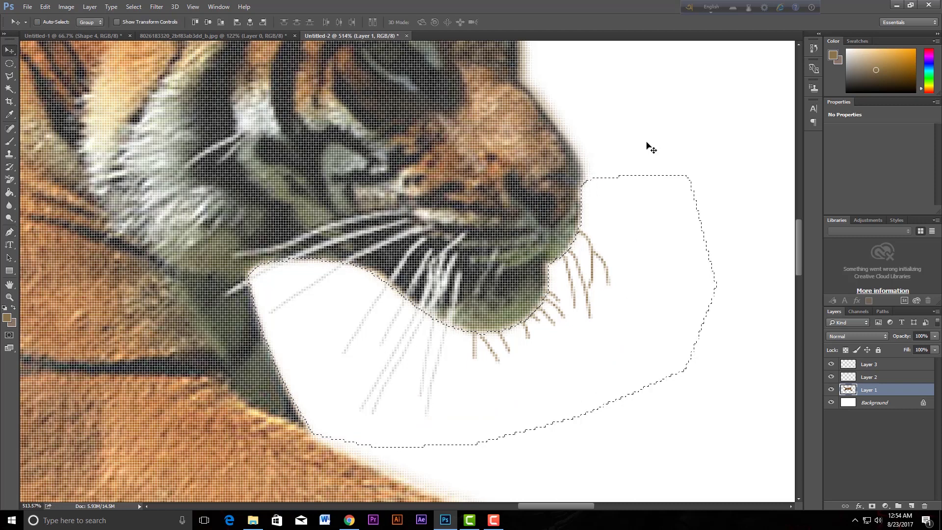
key("ctrl+d")
- Turn off Auto-Select and hide Layer 3's brown whiskers
key("ctrl")
scroll(580, 349, "down", 3)
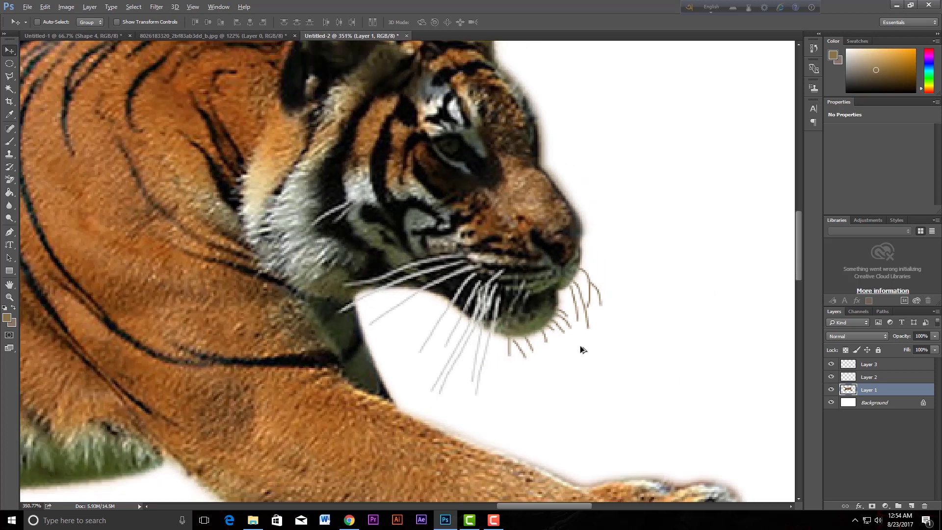
scroll(580, 348, "down", 2)
key("alt")
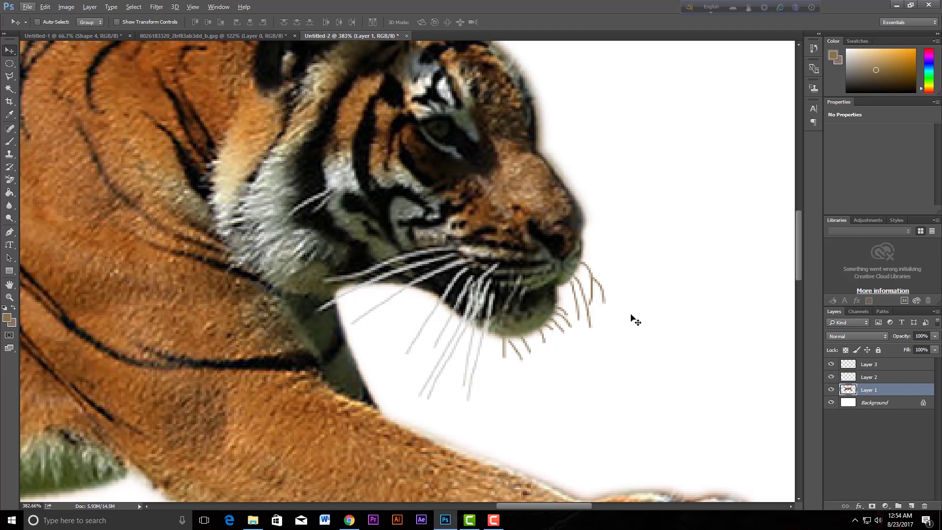
left_click(831, 364)
scroll(482, 373, "down", 5)
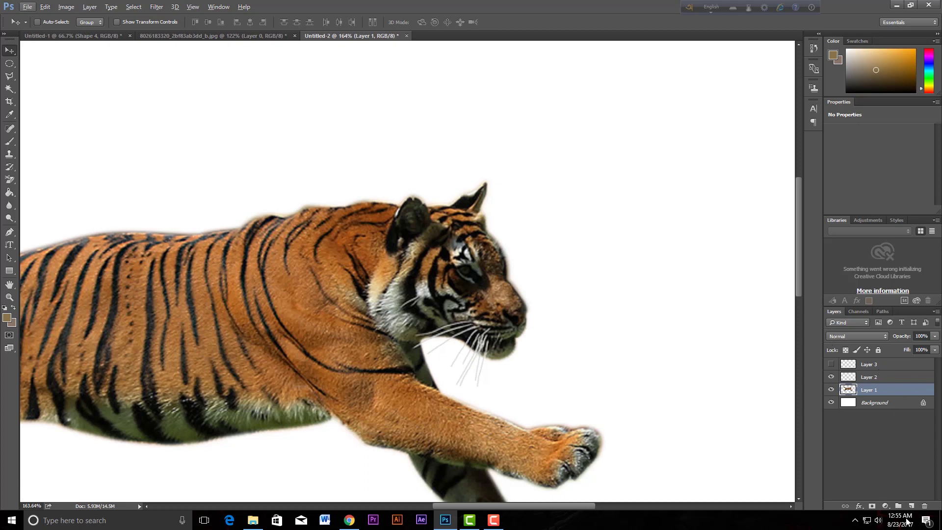
- Add a new Layer 4 and switch to the Brush, undoing a test whisker stroke
left_click(911, 506)
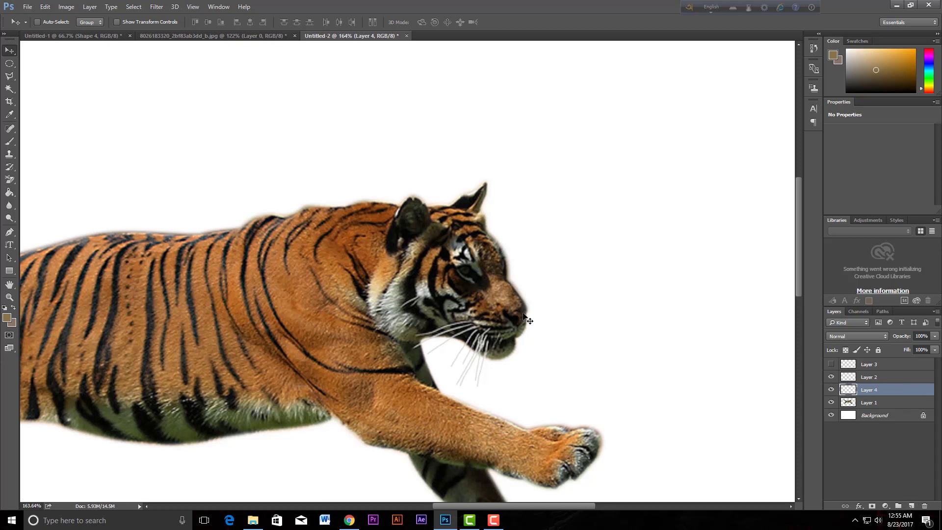
scroll(552, 360, "up", 1)
scroll(551, 360, "up", 3)
scroll(551, 361, "up", 3)
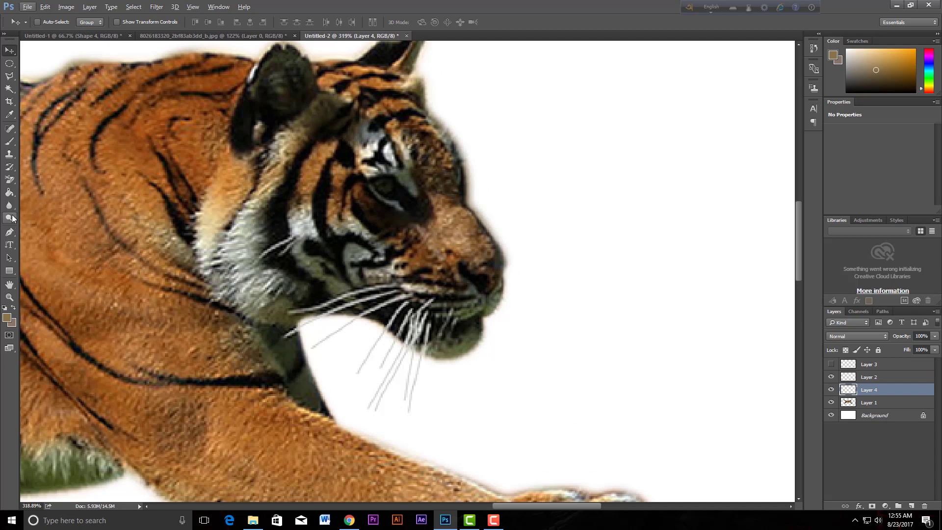
left_click(9, 142)
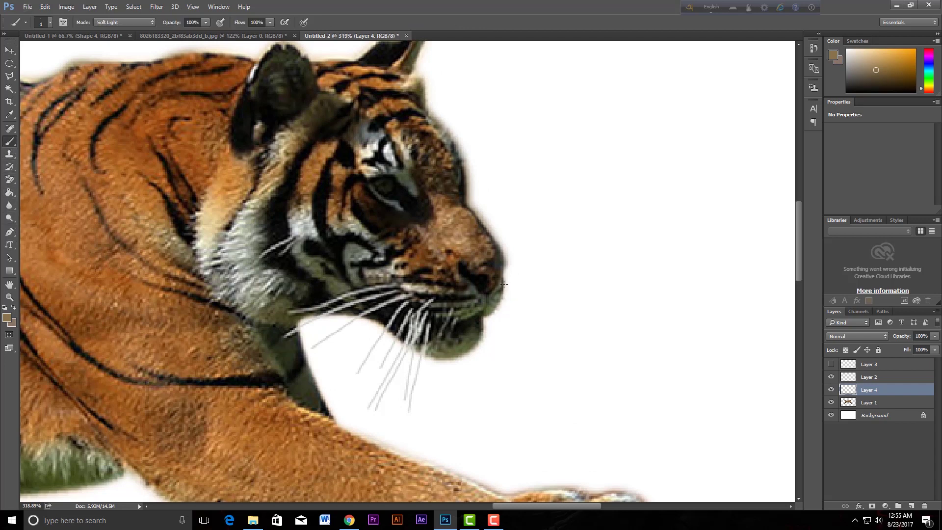
left_click_drag(504, 283, 585, 276)
key("ctrl+z")
- Sample the whisker grey 8b8b89 as the foreground colour
left_click(9, 319)
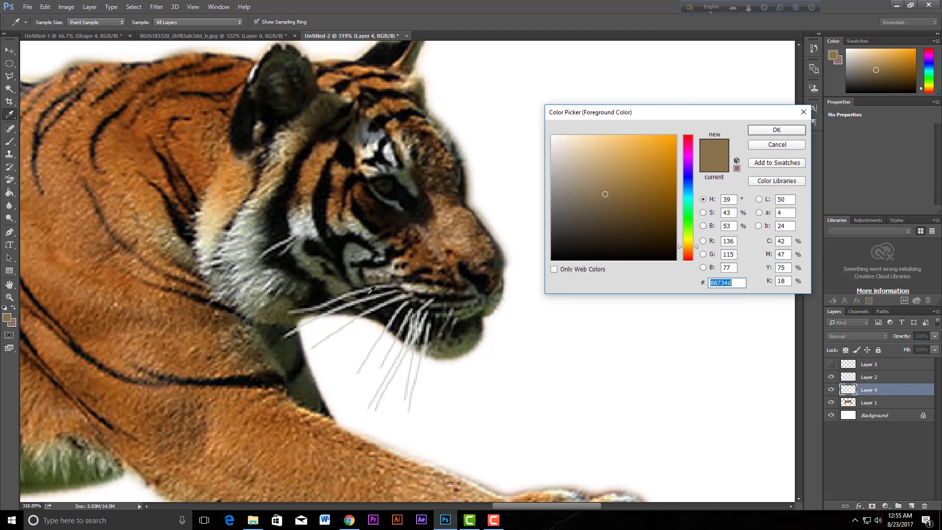
left_click(384, 293)
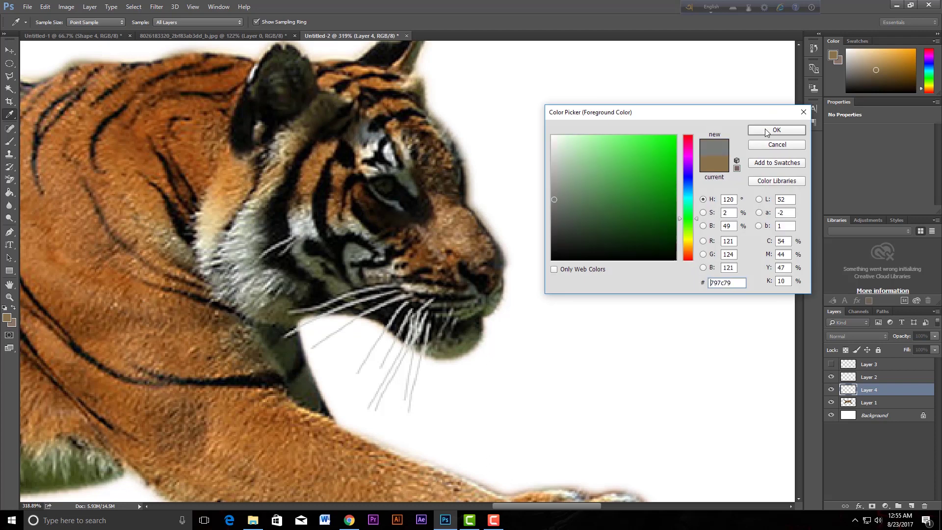
left_click(389, 303)
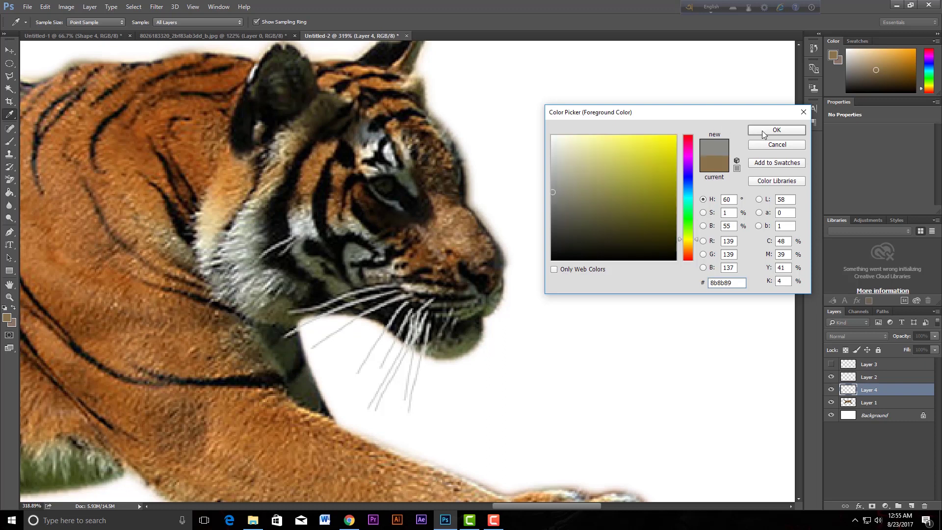
left_click(762, 130)
key("b")
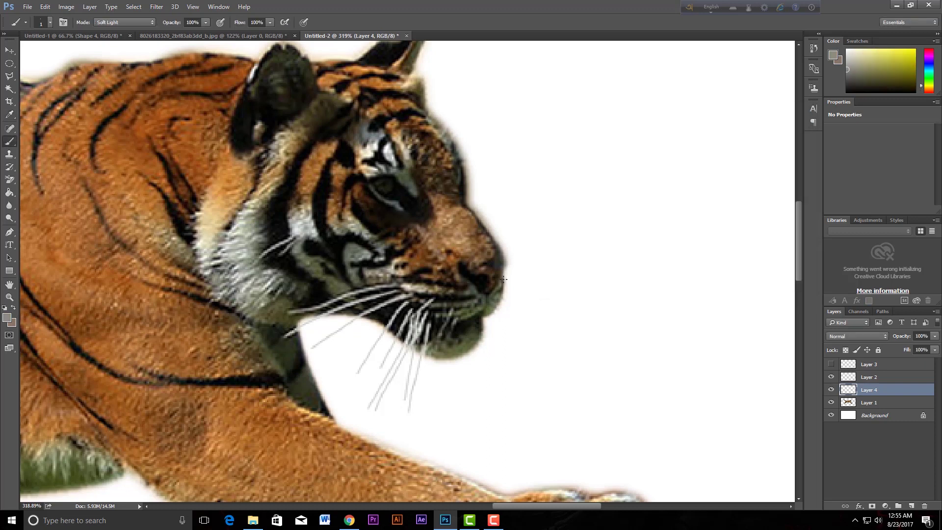
- Paint two grey whiskers out from the nose, redoing strokes that came out wrong
left_click_drag(506, 279, 594, 293)
key("ctrl+z")
left_click_drag(505, 279, 594, 291)
left_click_drag(505, 289, 633, 306)
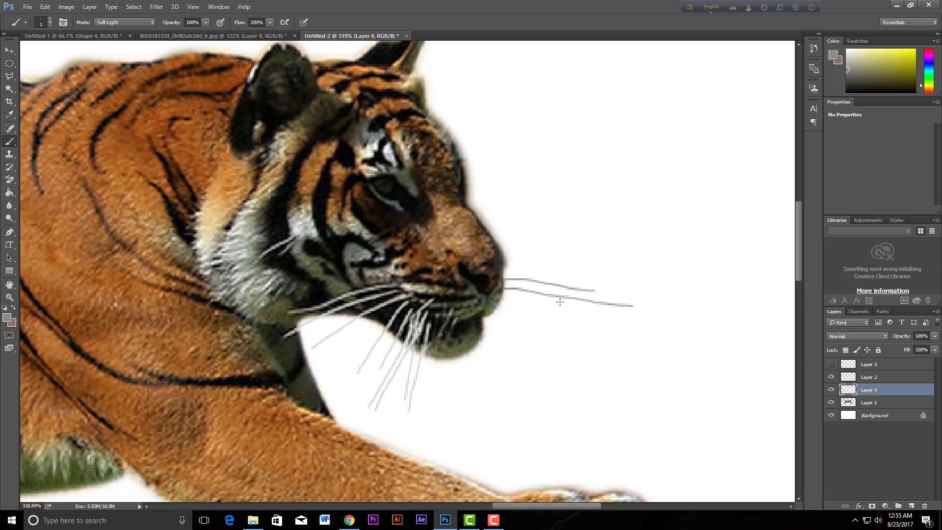
key("ctrl+z")
left_click_drag(506, 289, 569, 296)
- Paint the lower whiskers angled down-right from the muzzle and fit the tiger on screen
left_click_drag(503, 295, 556, 337)
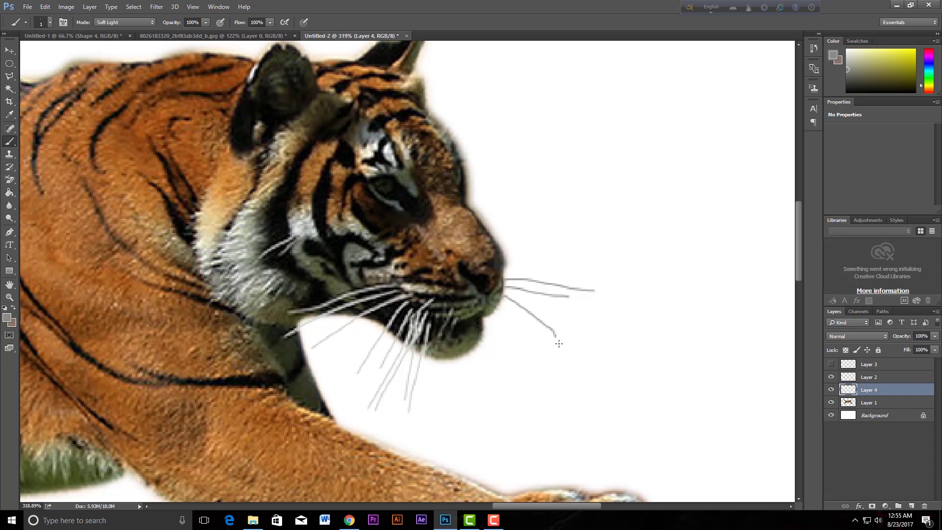
key("ctrl+z")
left_click_drag(505, 294, 558, 332)
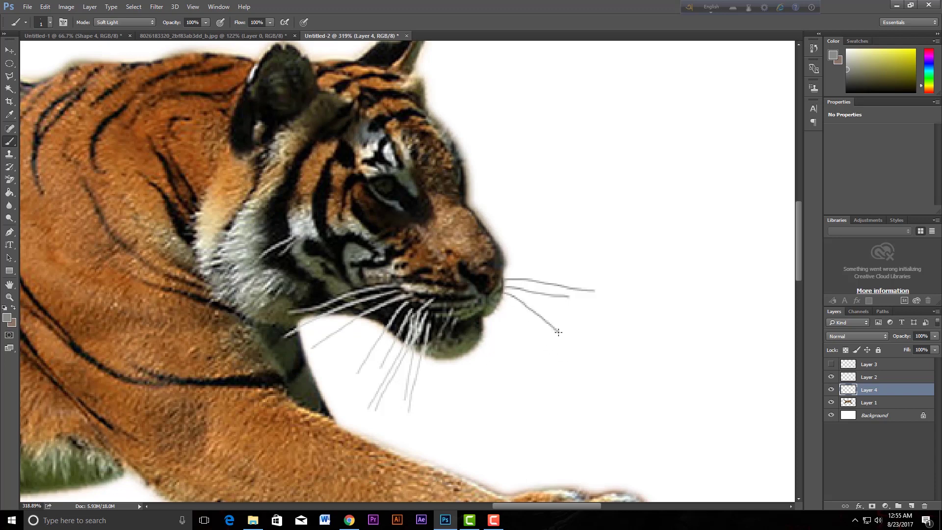
mouse_move(515, 294)
left_mouse_down()
mouse_move(503, 290)
mouse_move(580, 314)
left_mouse_up()
left_click_drag(499, 305, 562, 351)
key("ctrl+z")
left_click_drag(502, 301, 542, 334)
left_click(537, 338, "shift")
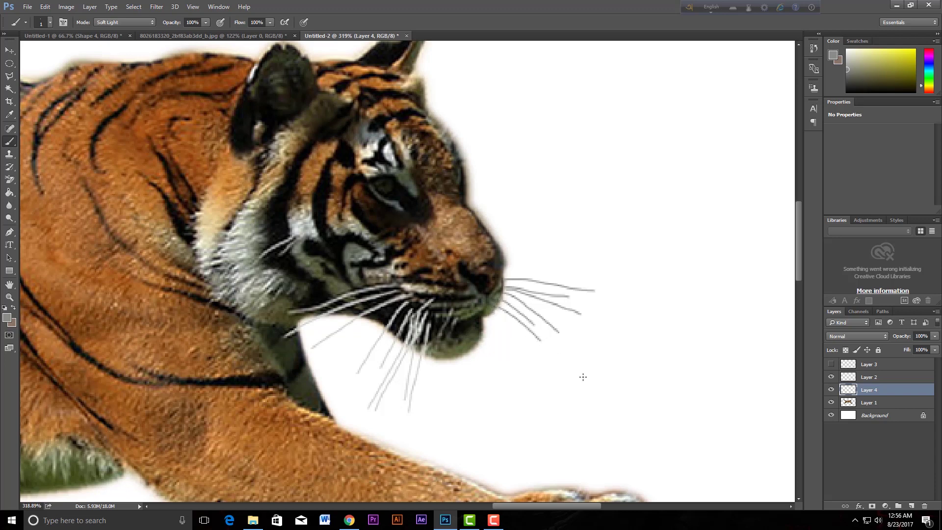
key("ctrl+0")
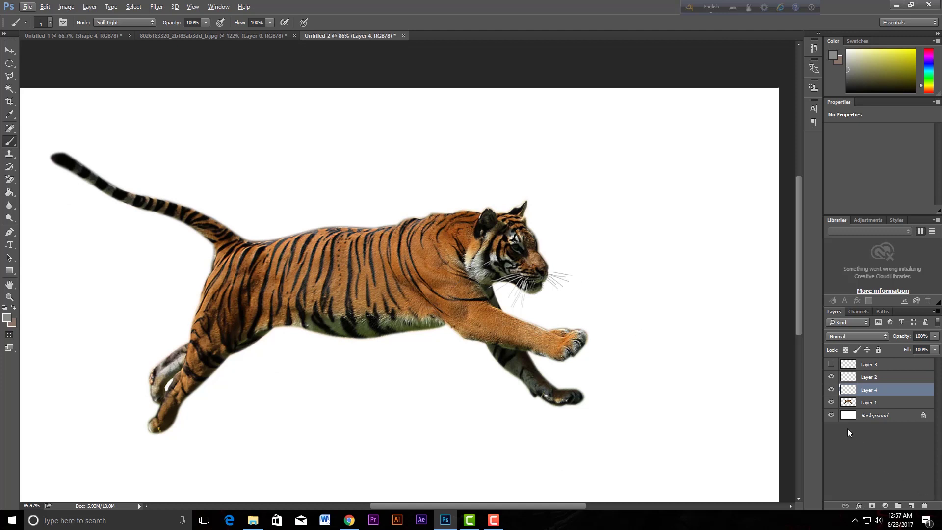
- Set the foreground colour to 236a00 and fill the Background layer with it
left_click(891, 417)
left_click(7, 318)
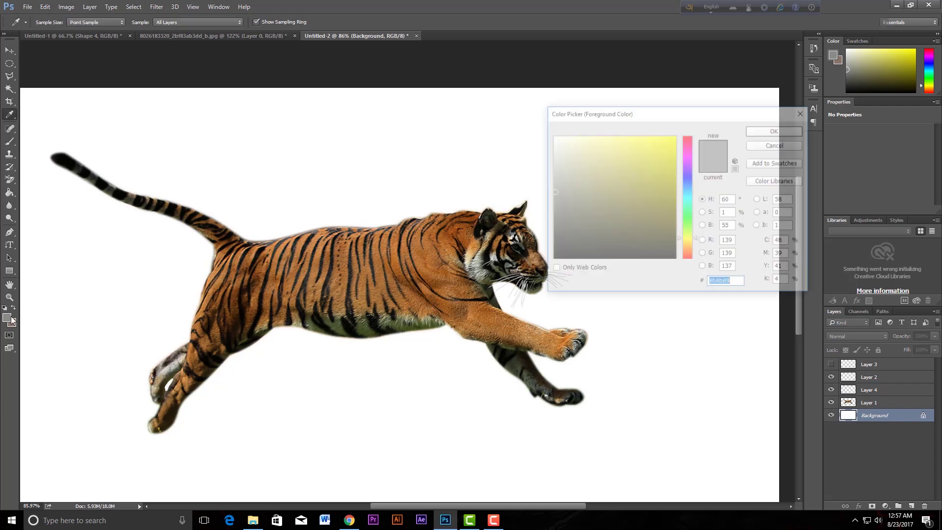
left_click(691, 225)
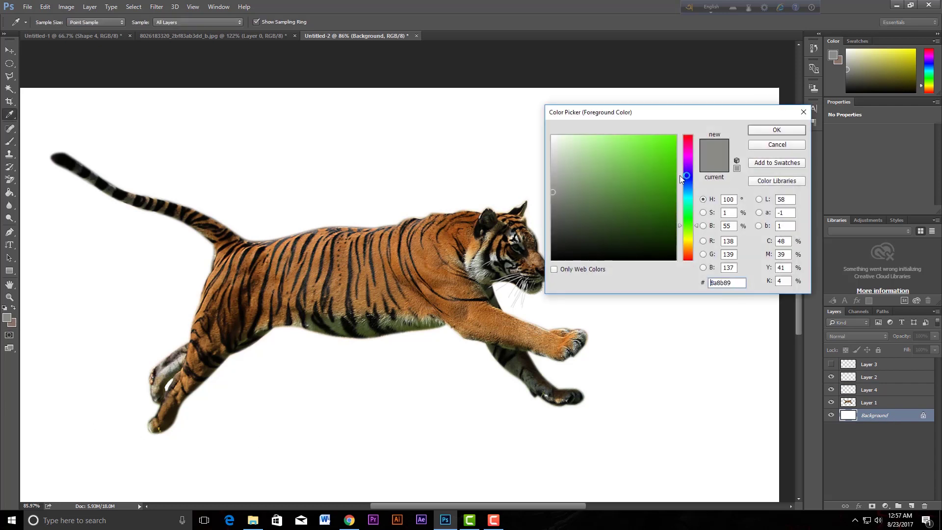
left_click(676, 208)
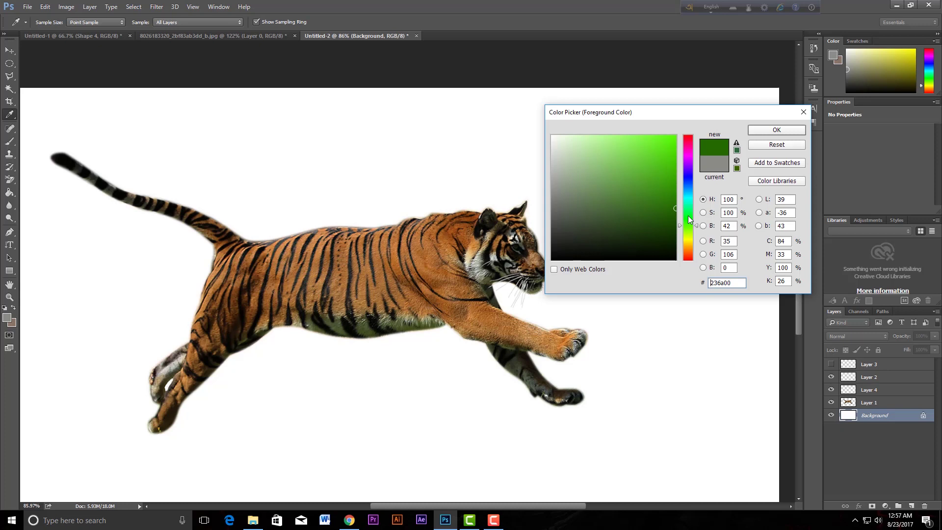
left_click(795, 131)
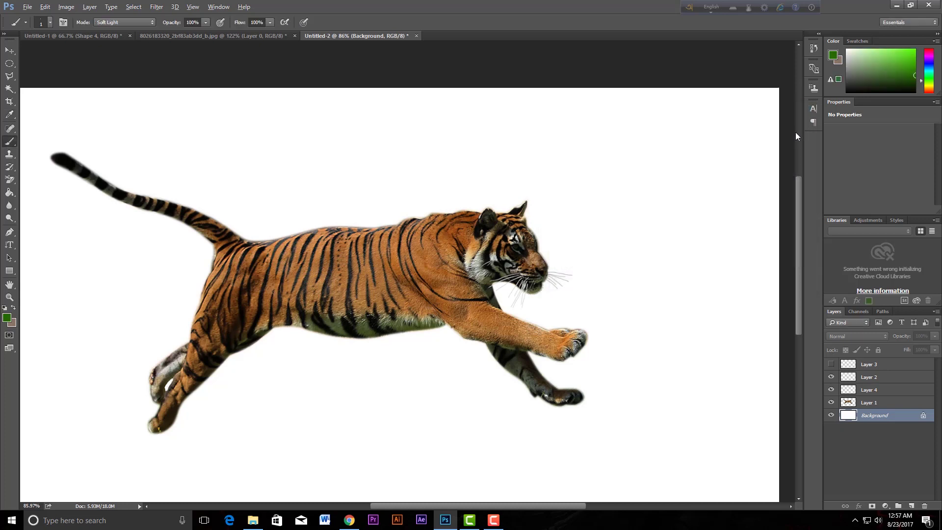
key("alt+BackSpace")
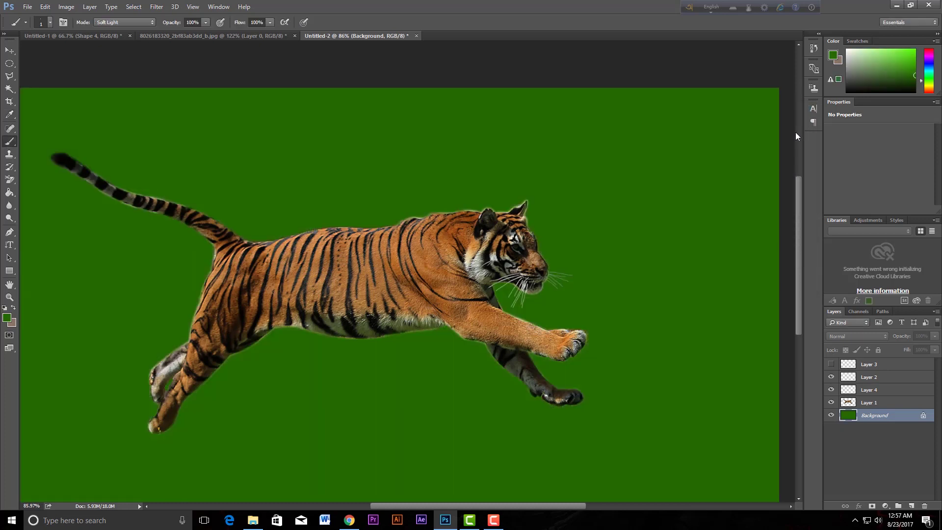